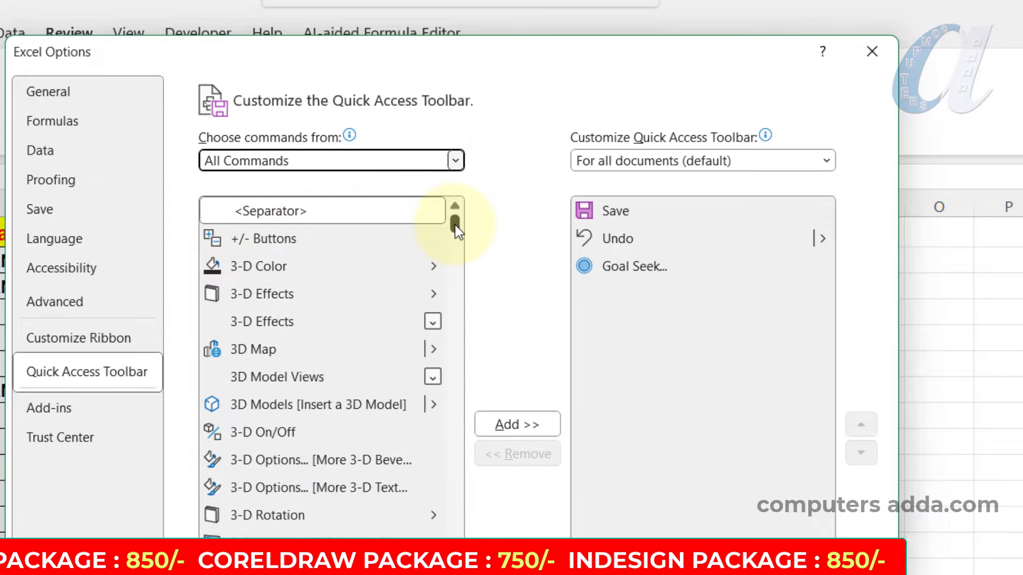
Add the AutoFilter command from the All Commands list to the Quick Access Toolbar and apply the options
drag(455, 225, 453, 249)
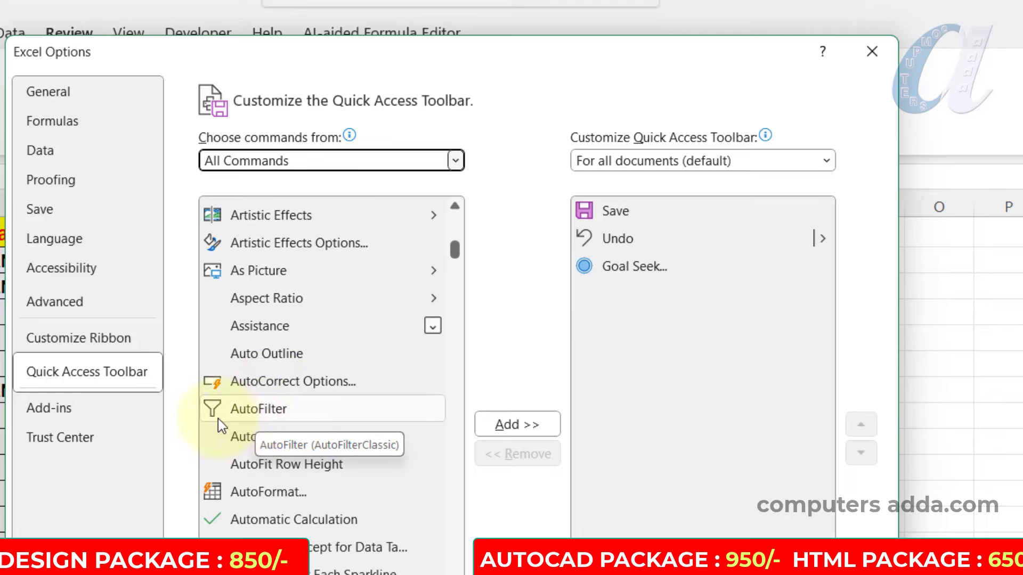
click(252, 408)
click(515, 430)
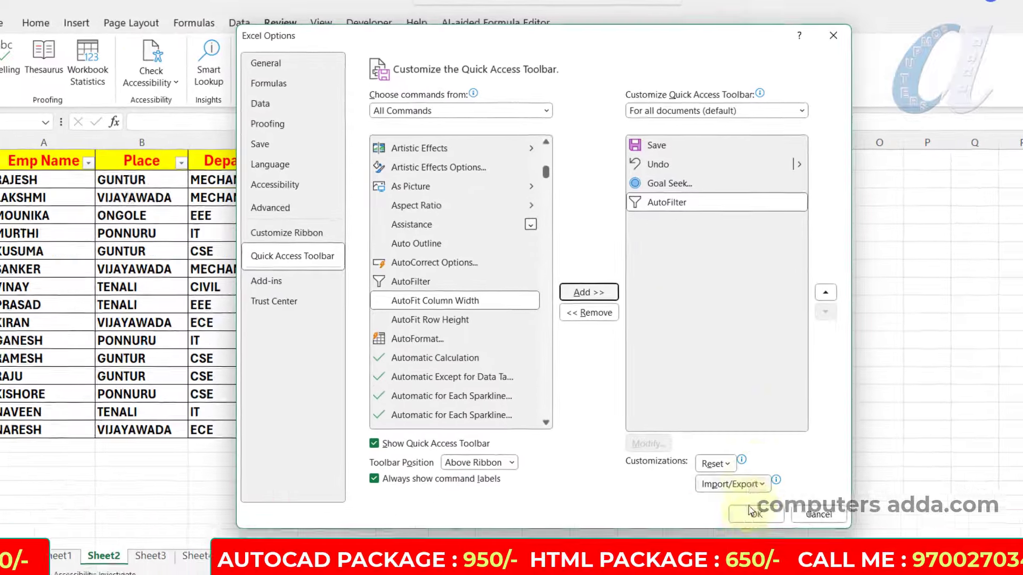
click(754, 574)
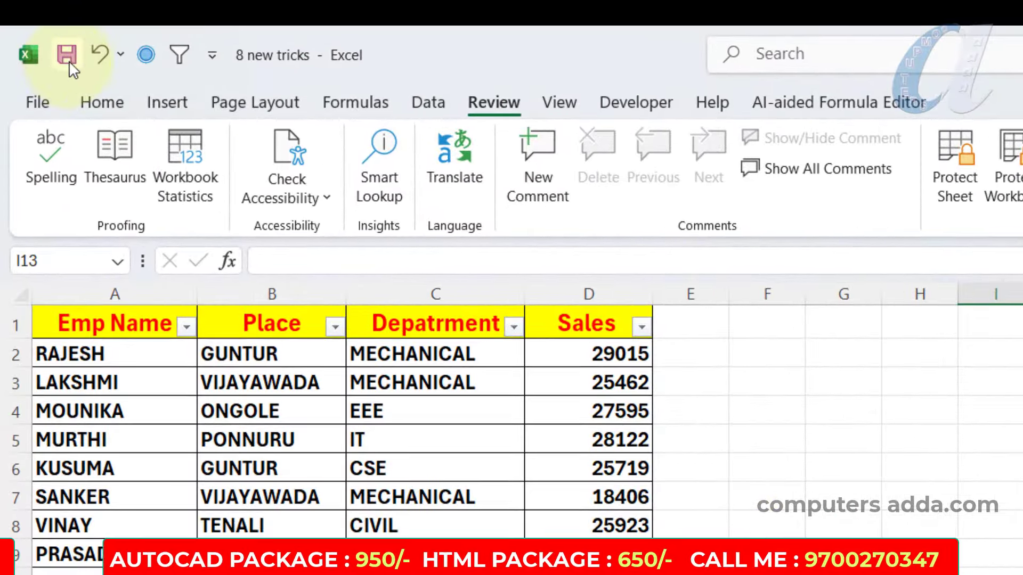
Filter the employee table to the MECHANICAL department with AutoFilter based on cell C7, and clear the filter
click(167, 327)
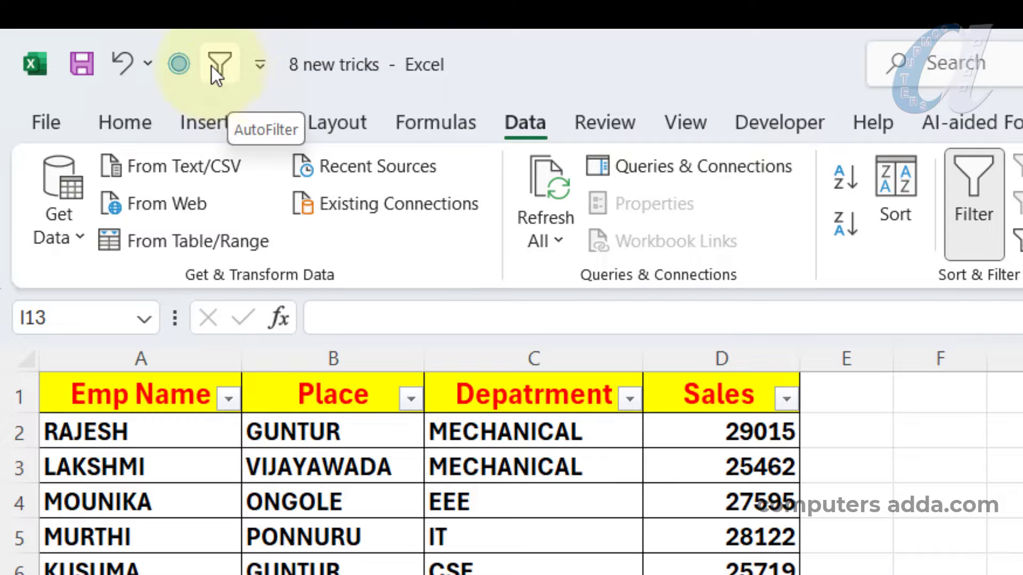
click(283, 355)
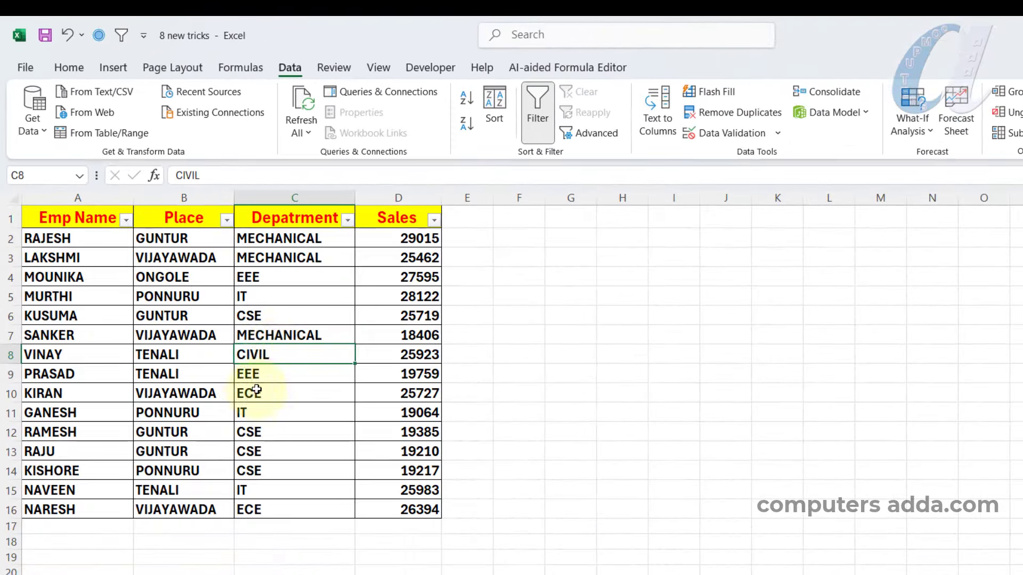
click(285, 336)
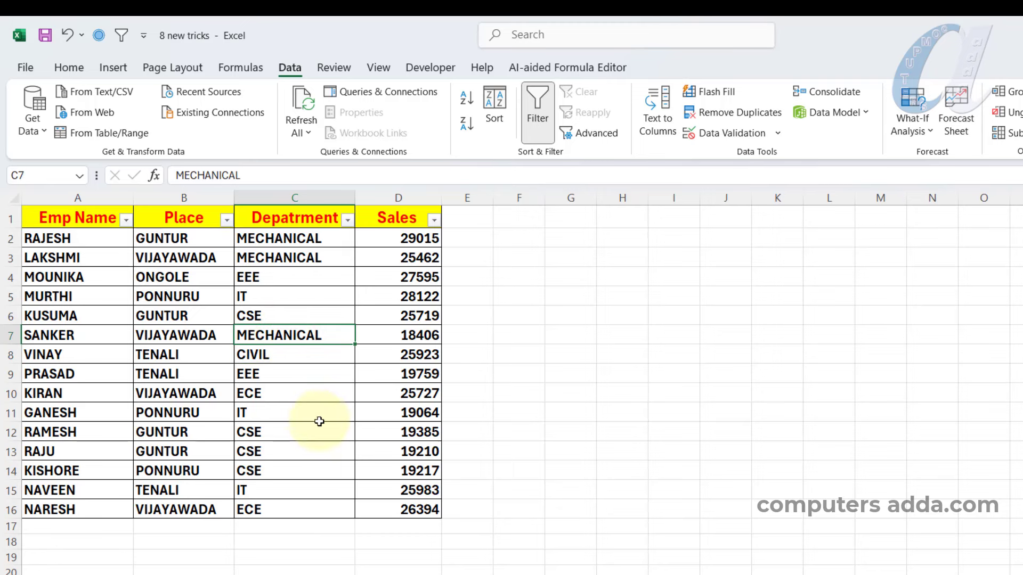
key(alt+4)
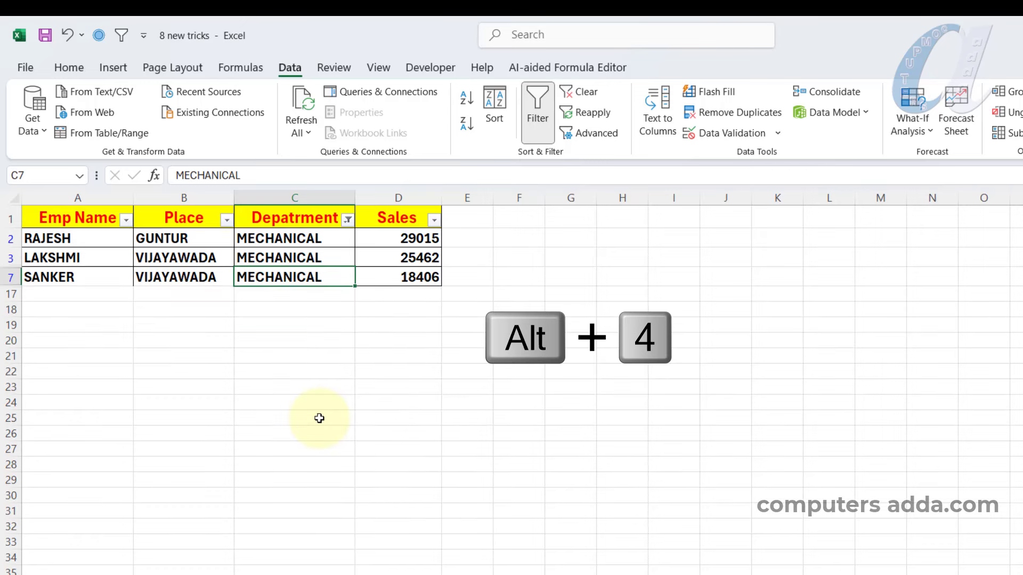
click(595, 87)
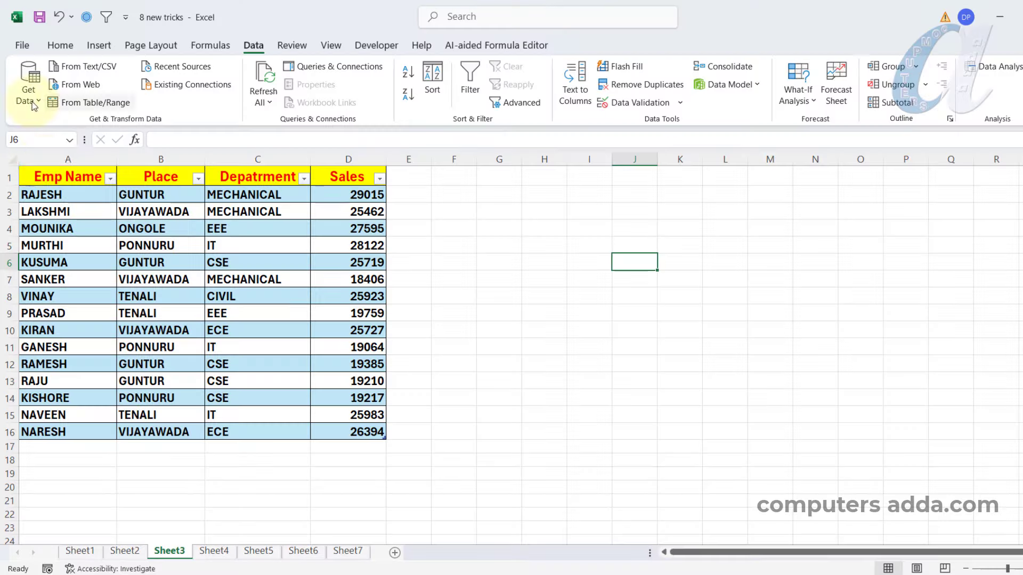
drag(49, 176, 347, 438)
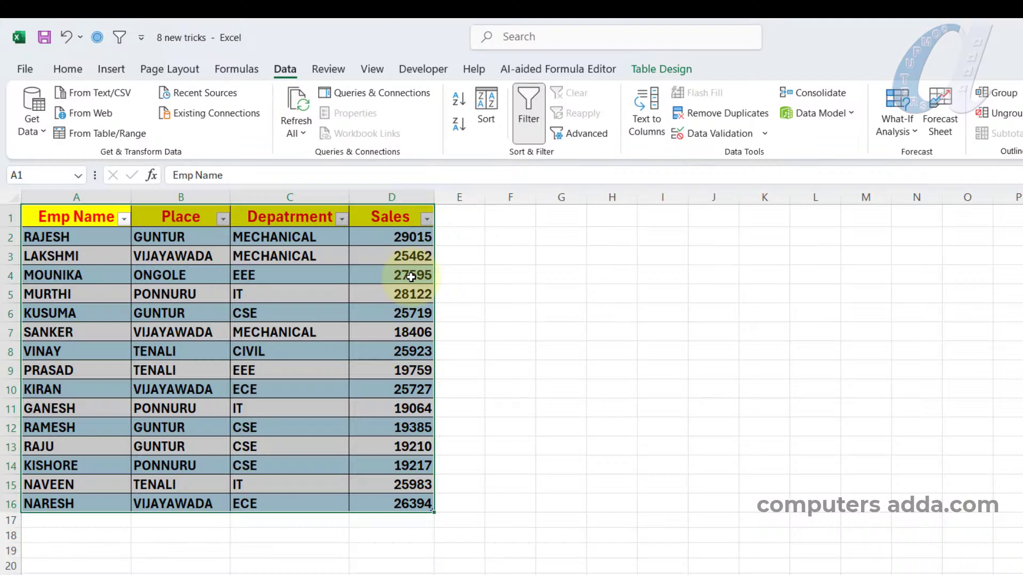
click(507, 288)
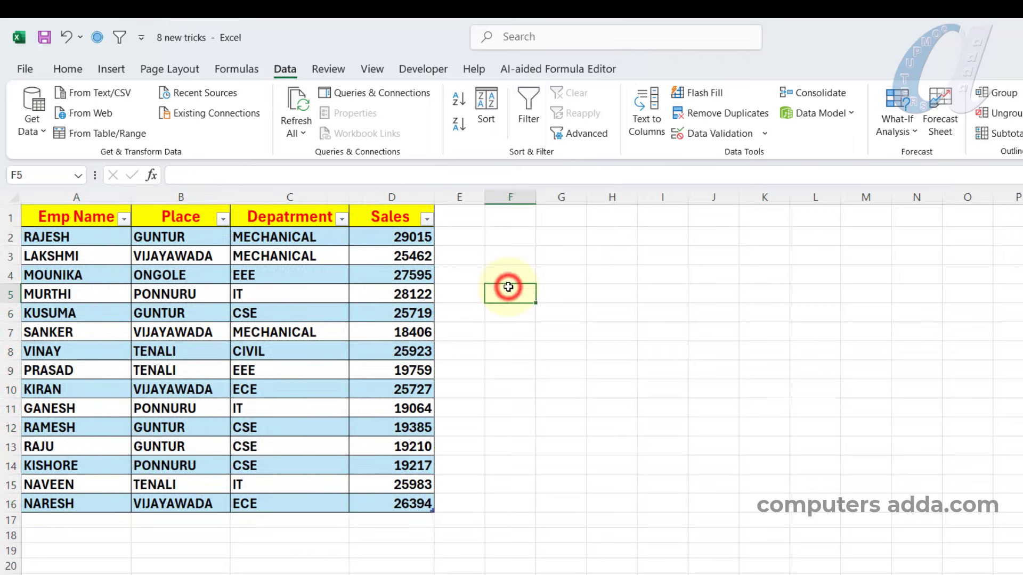
key(Down)
key(Right)
key(Right)
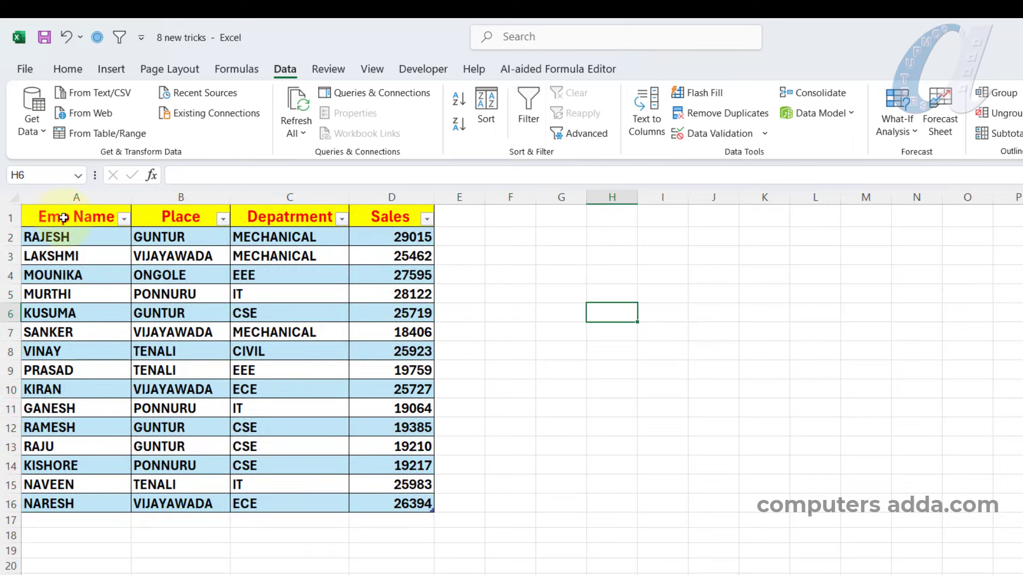
Add an Order column in column E, number its rows from 1 to 15, and hide the column
click(463, 215)
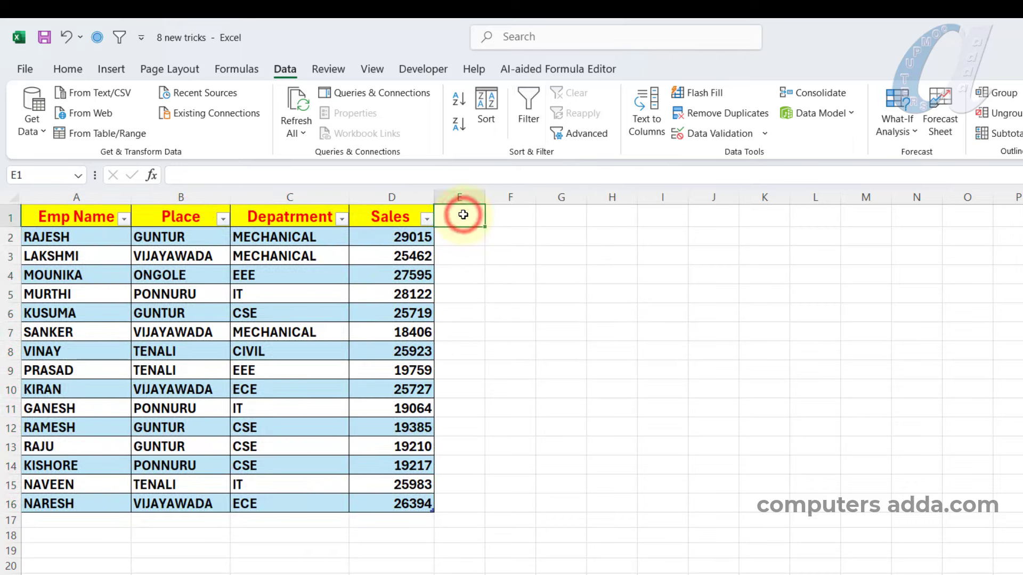
text(Orde)
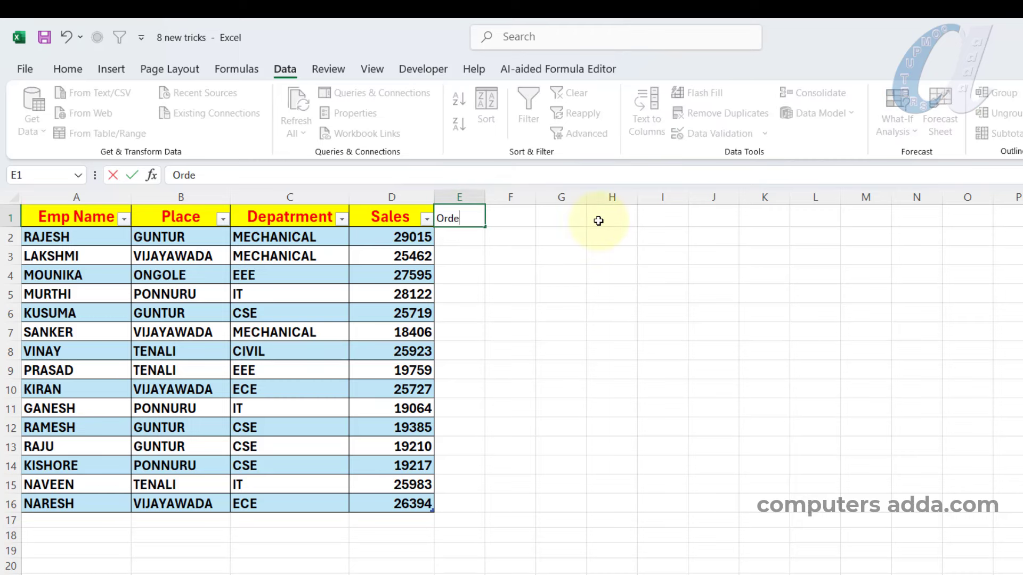
text(r)
key(Return)
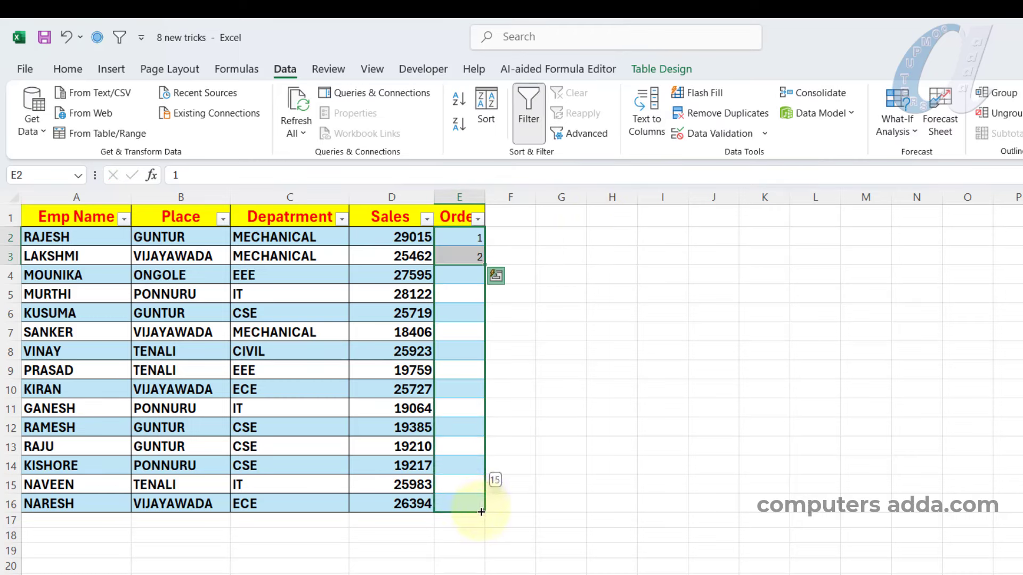
drag(481, 511, 481, 512)
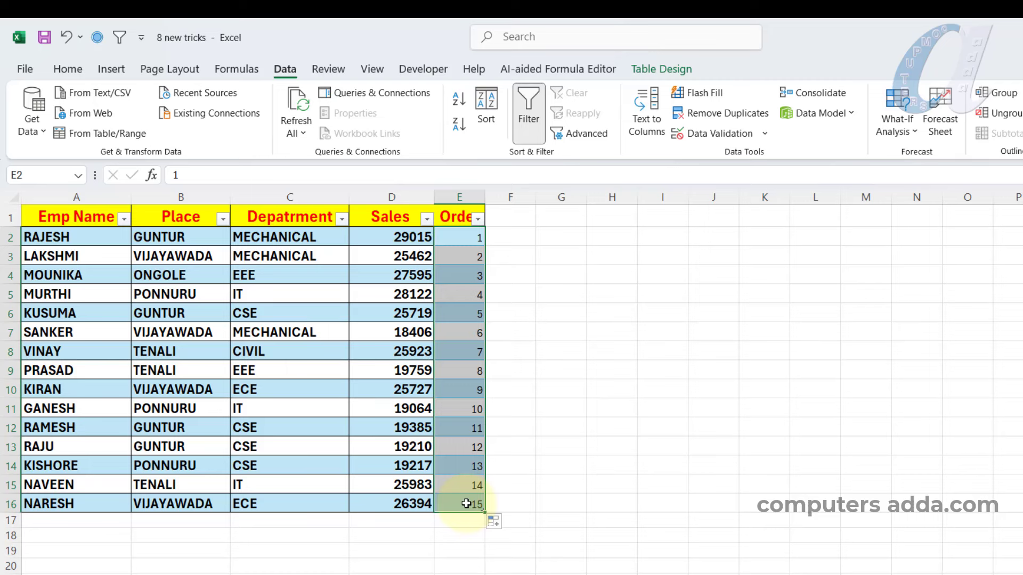
right_click(461, 195)
click(498, 473)
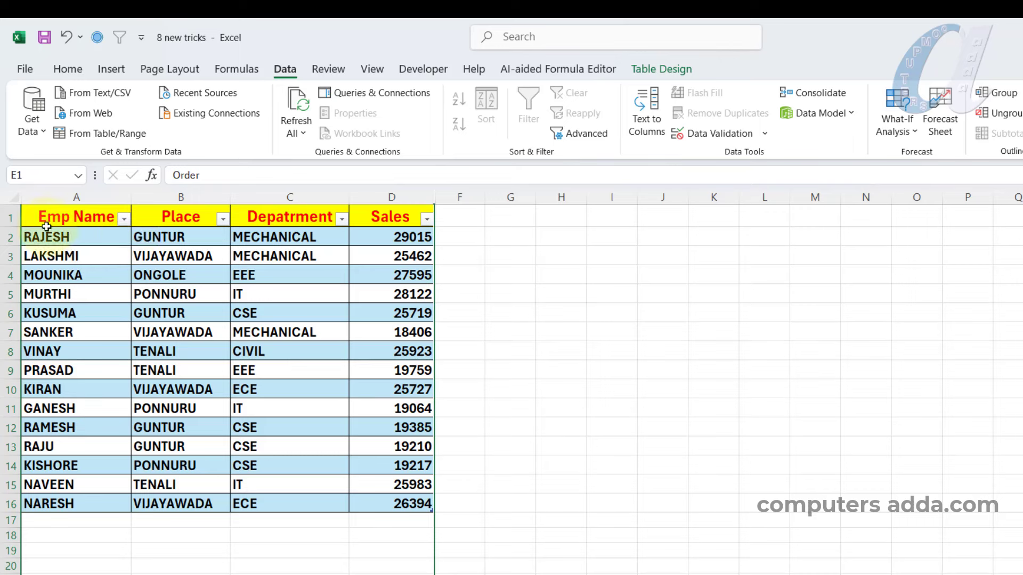
Sort the table by Emp Name from A to Z, and by Sales from largest to smallest
click(83, 219)
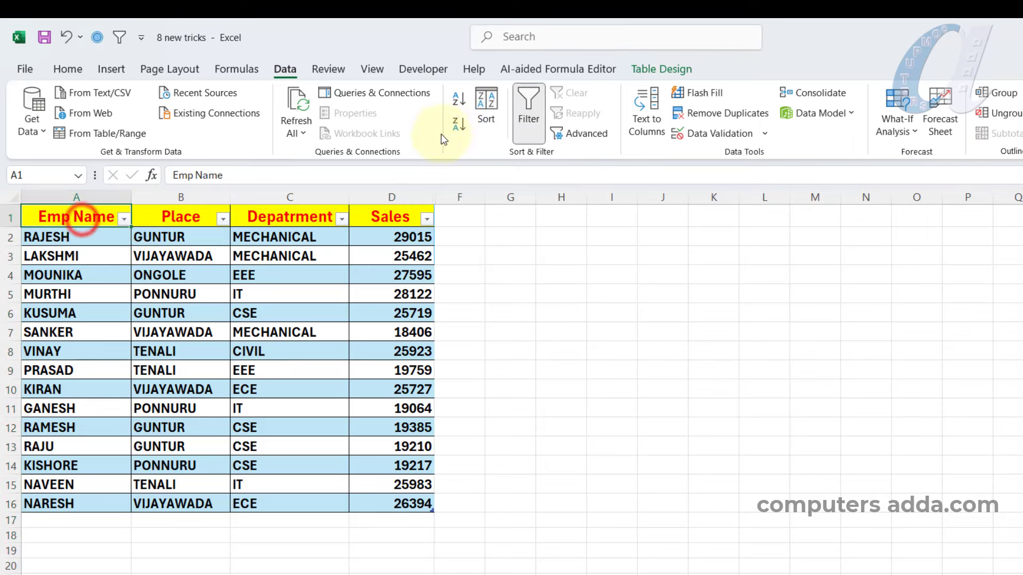
click(458, 98)
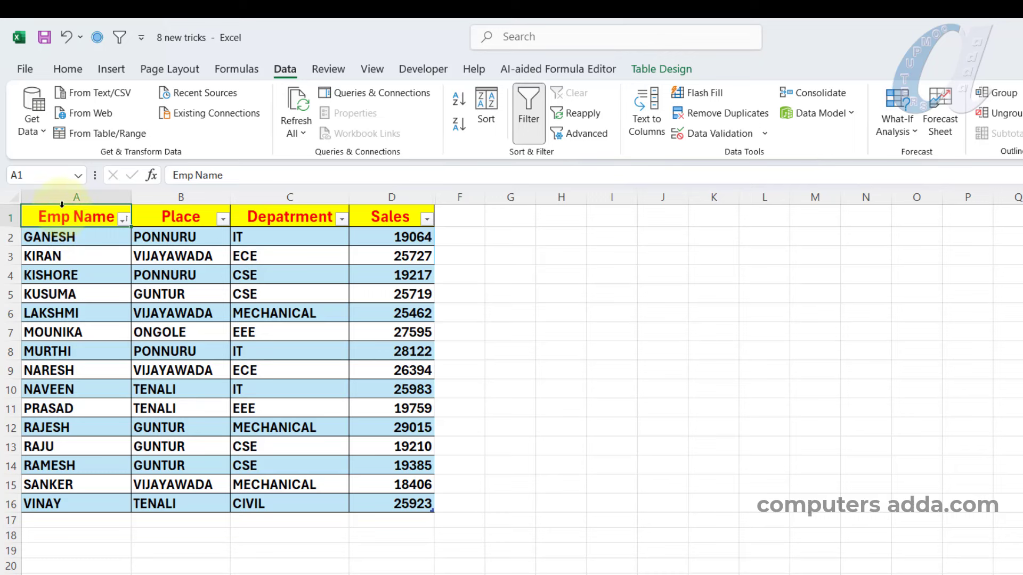
click(386, 217)
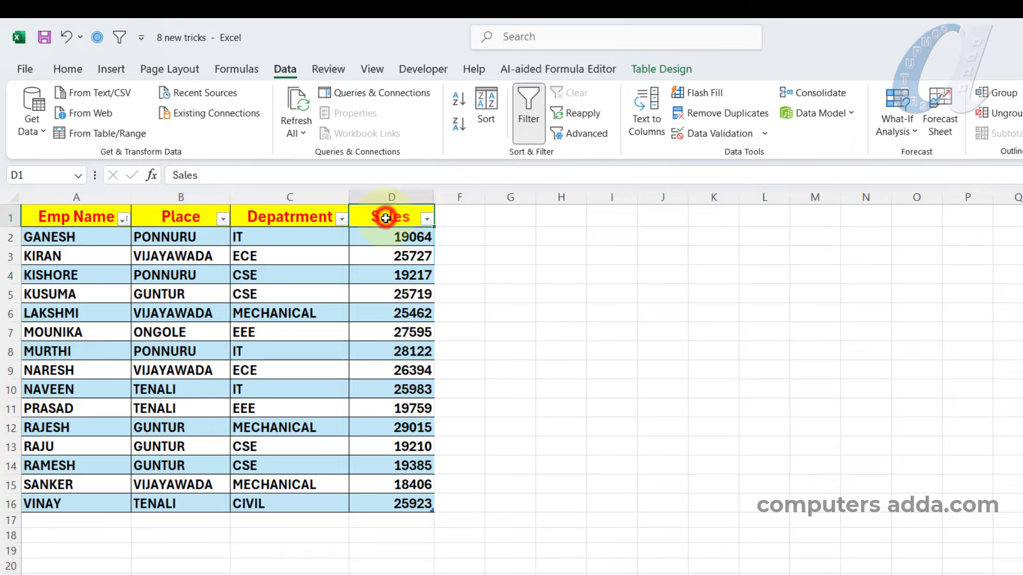
click(458, 126)
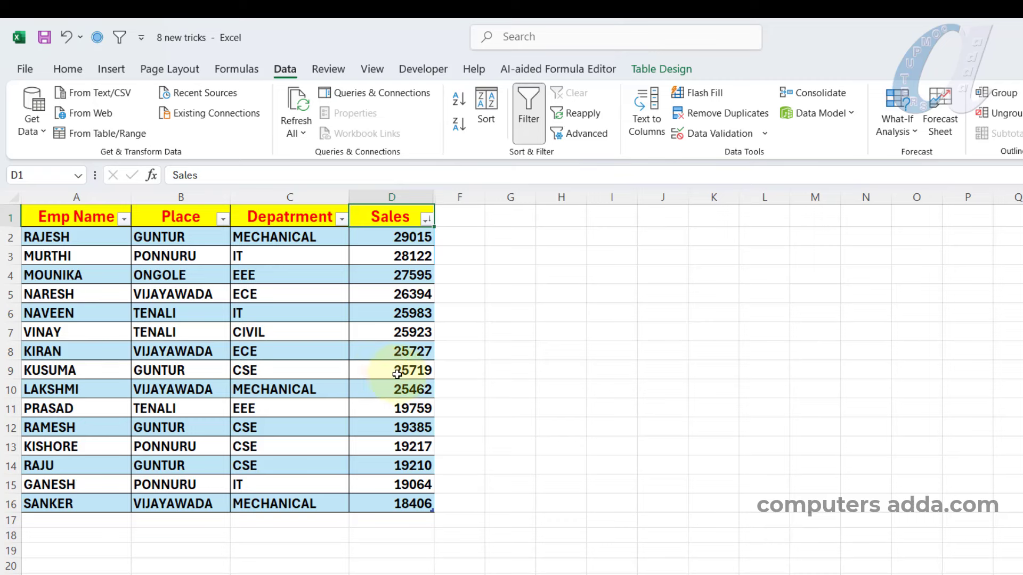
Unhide the Order column and sort the table by Order in ascending sequence
drag(442, 201, 515, 201)
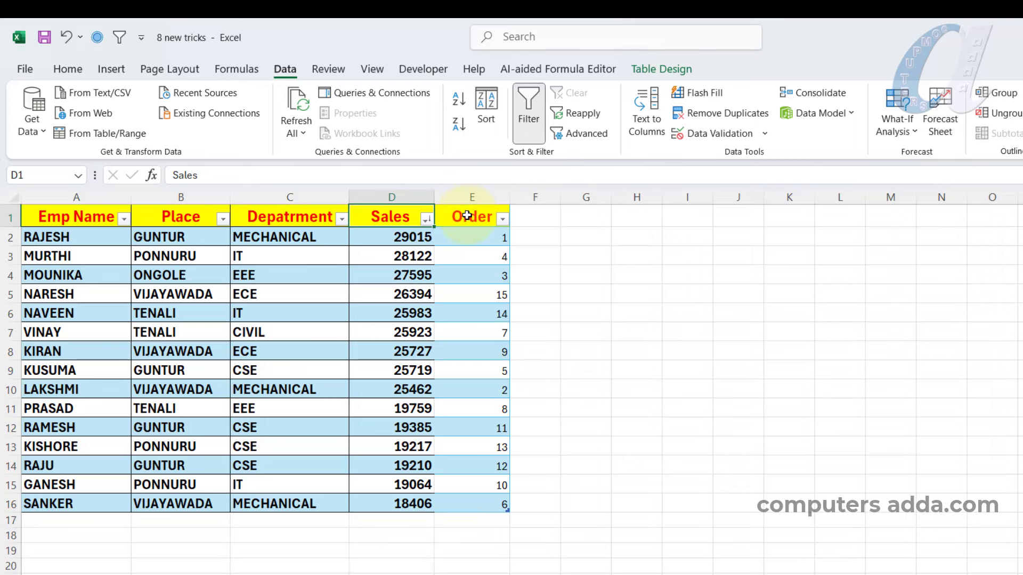
click(467, 215)
key(alt+a+s+a)
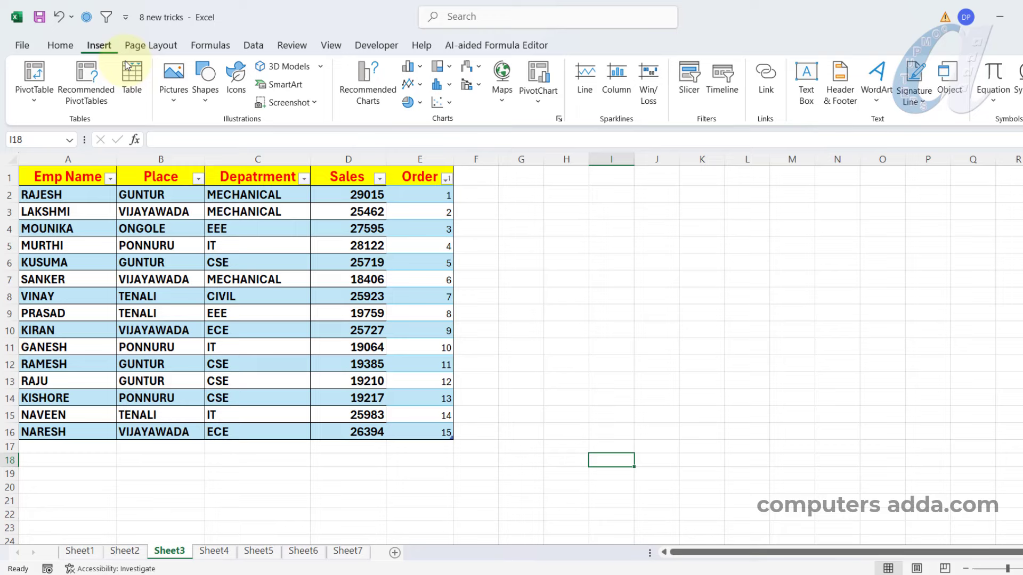
Draw a rectangle about 9.8 cm wide and 4.4 cm high beside the table and fill it with light purple
click(205, 95)
click(243, 141)
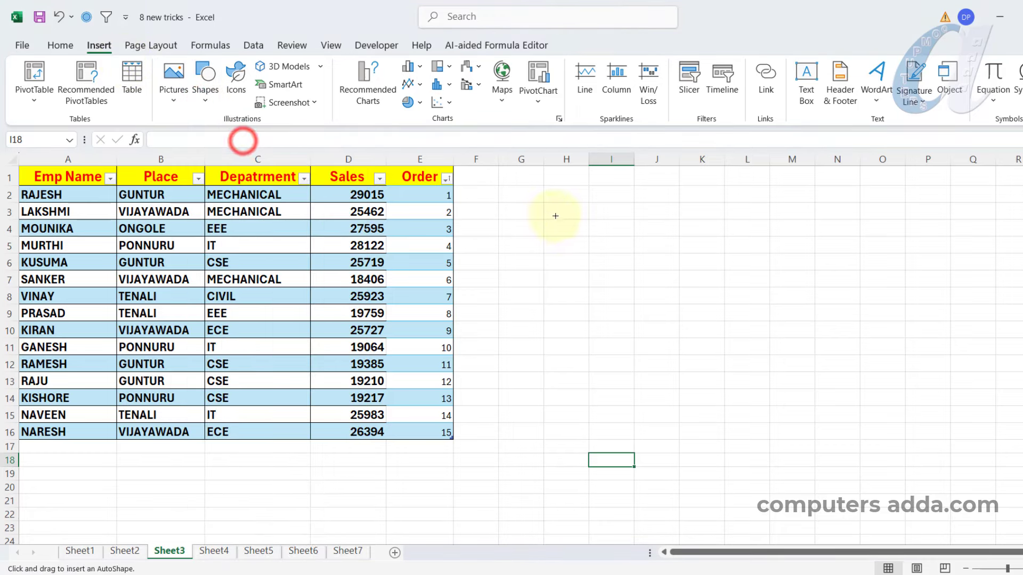
drag(554, 216, 818, 333)
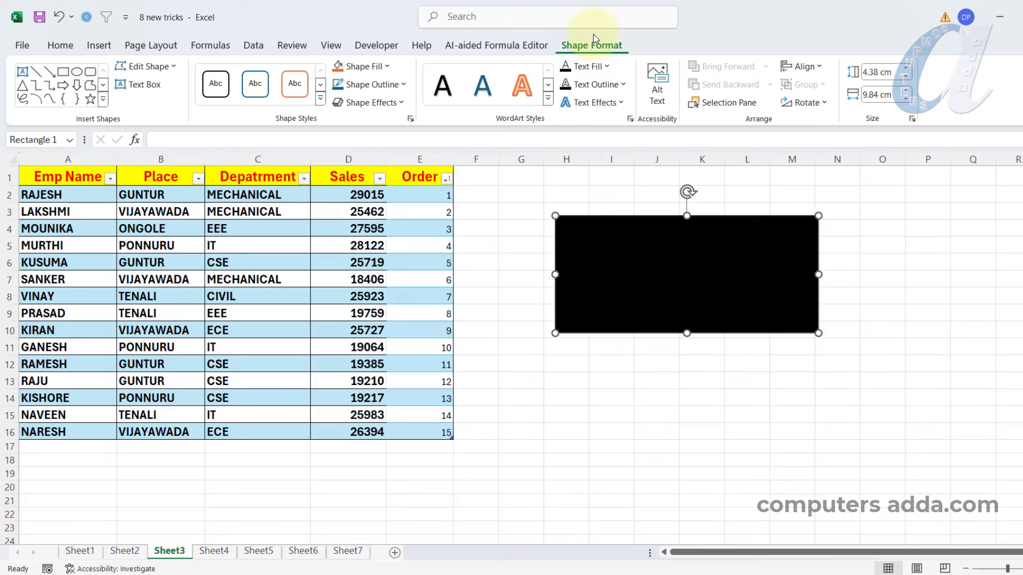
click(379, 66)
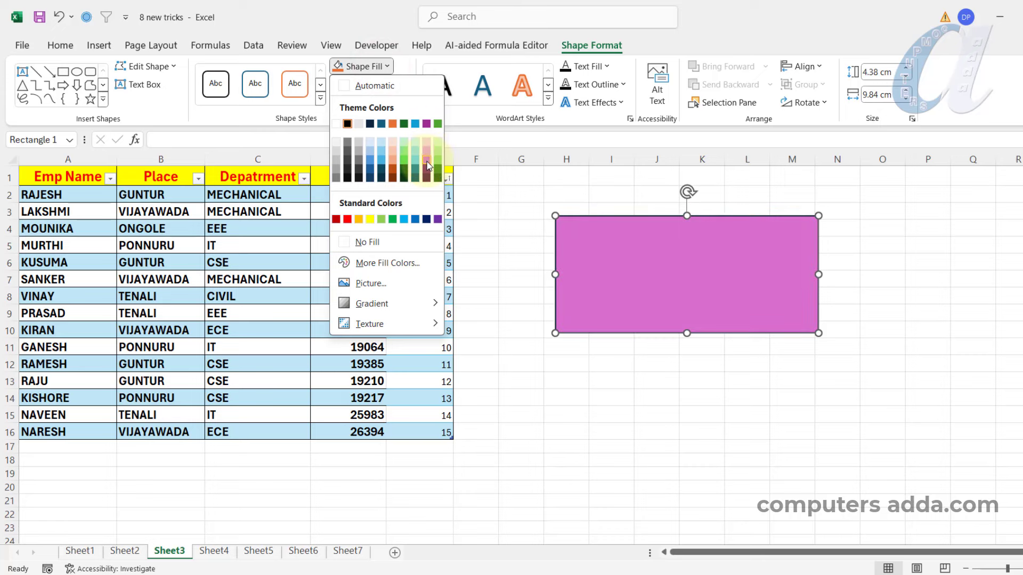
click(426, 158)
Give the rectangle a dark green outline with a weight of 6 pt
click(373, 84)
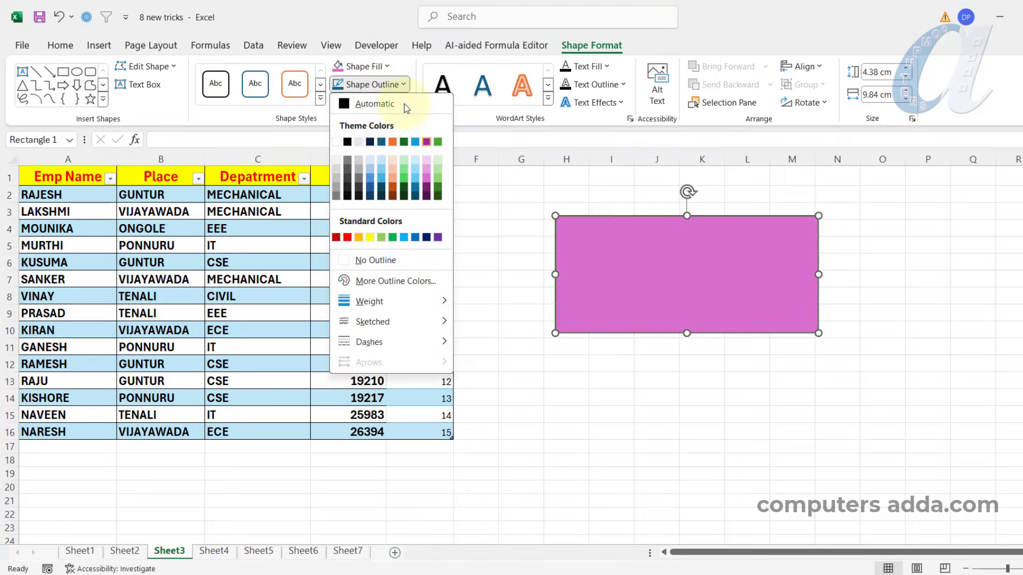
click(371, 67)
click(371, 66)
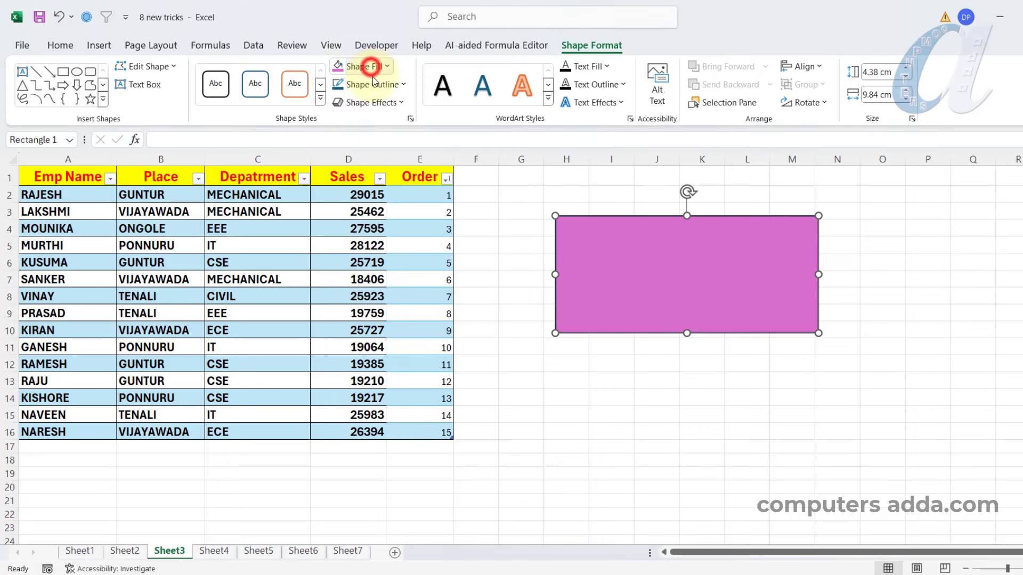
click(374, 85)
click(438, 187)
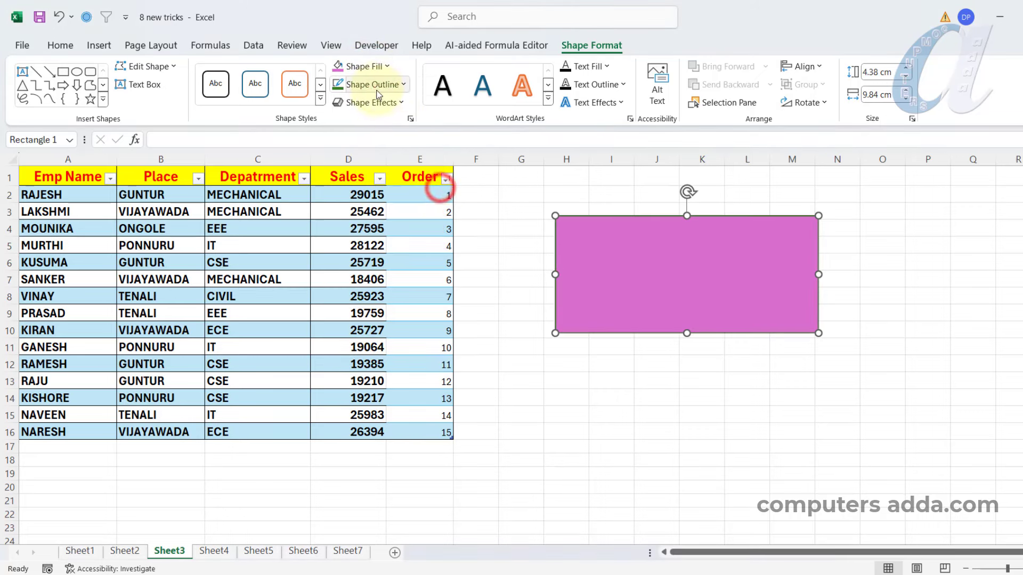
click(377, 86)
mouse_move(373, 303)
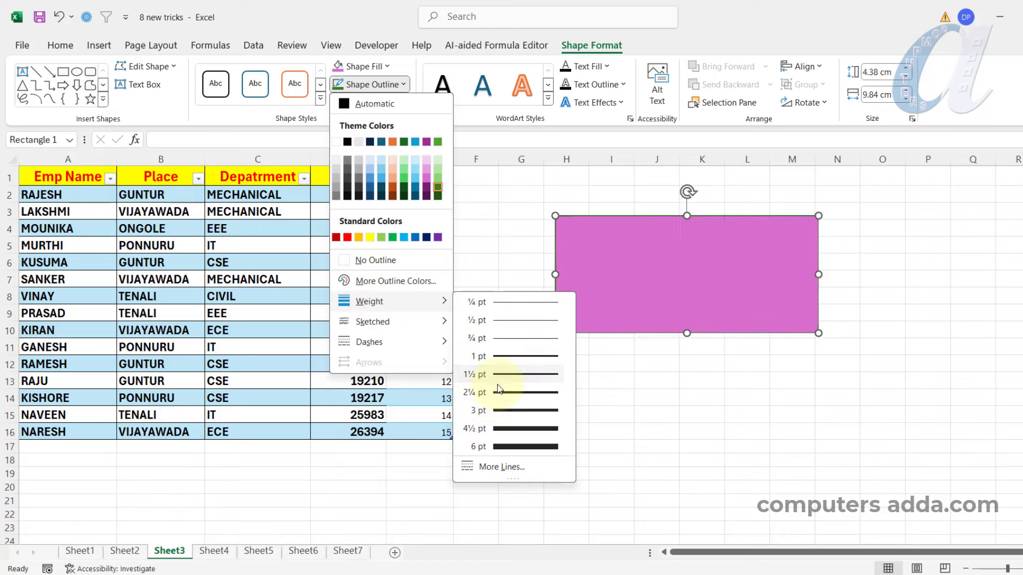
click(499, 448)
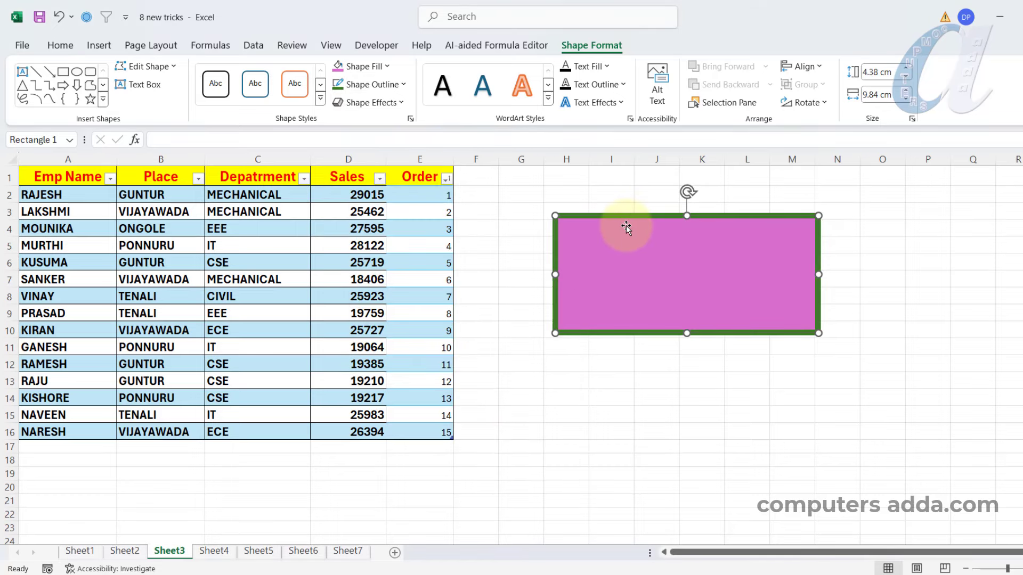
click(525, 195)
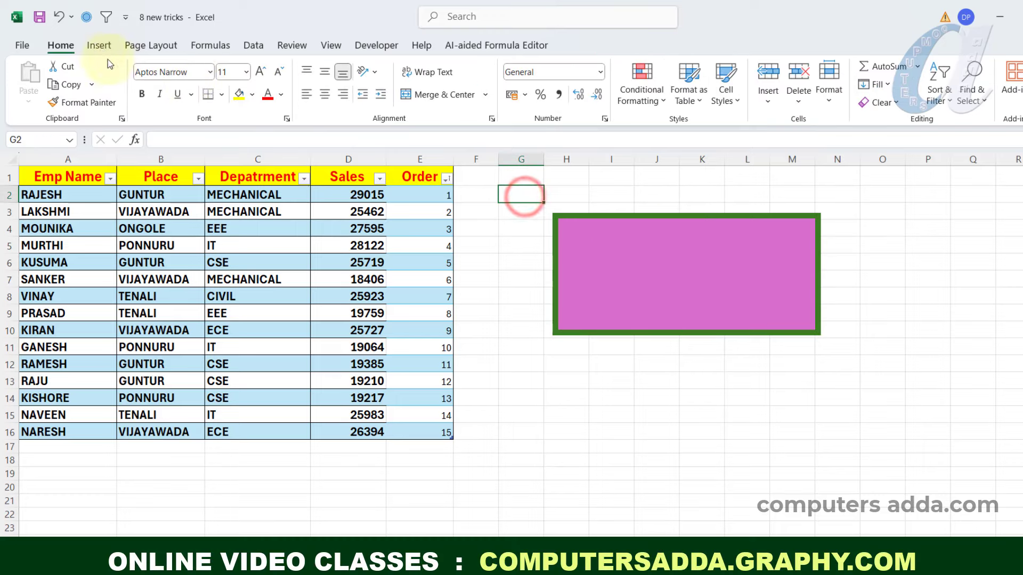
Draw a five-pointed star about 6.3 cm wide and 5.4 cm high below the rectangle
click(99, 46)
click(203, 93)
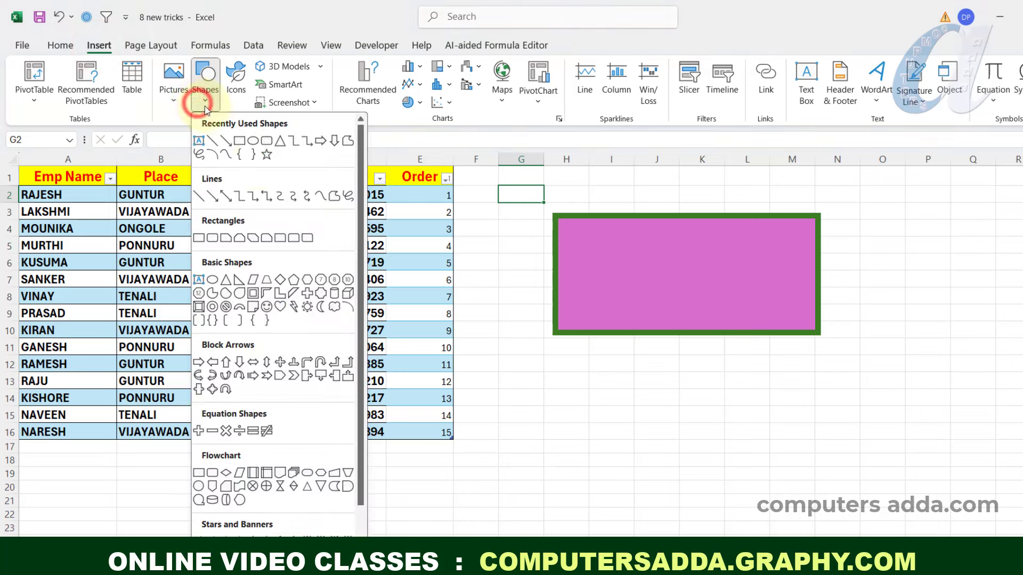
click(265, 154)
drag(612, 365, 781, 509)
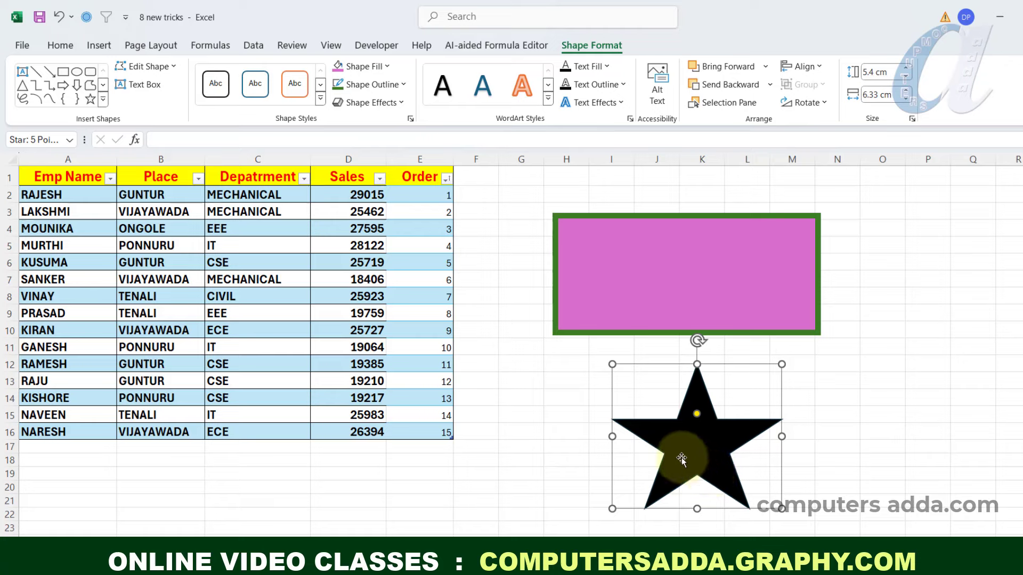
Draw a down arrow about 4.9 cm wide and 6.9 cm high to the right of the rectangle
key(Tab)
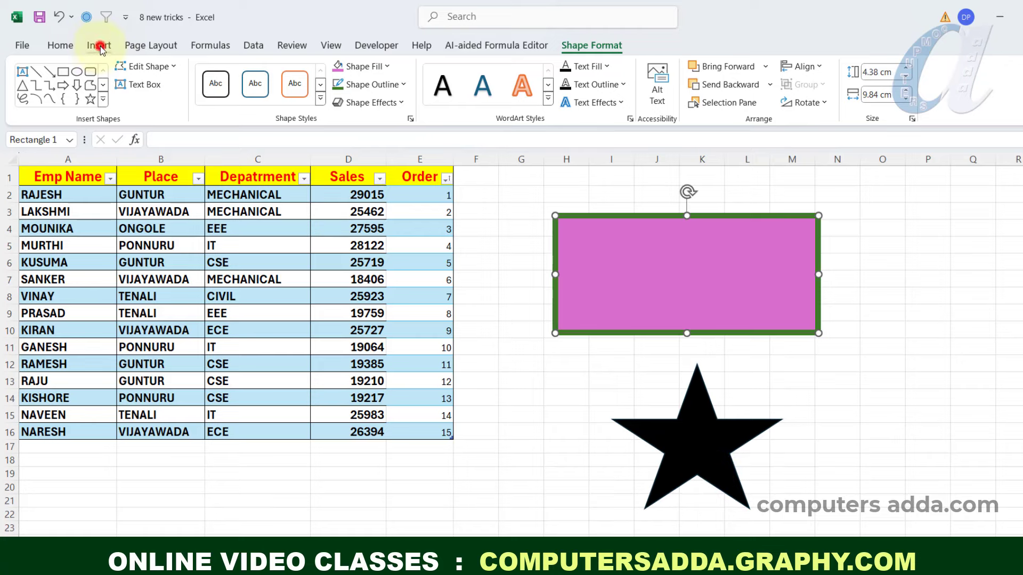
click(99, 46)
click(205, 88)
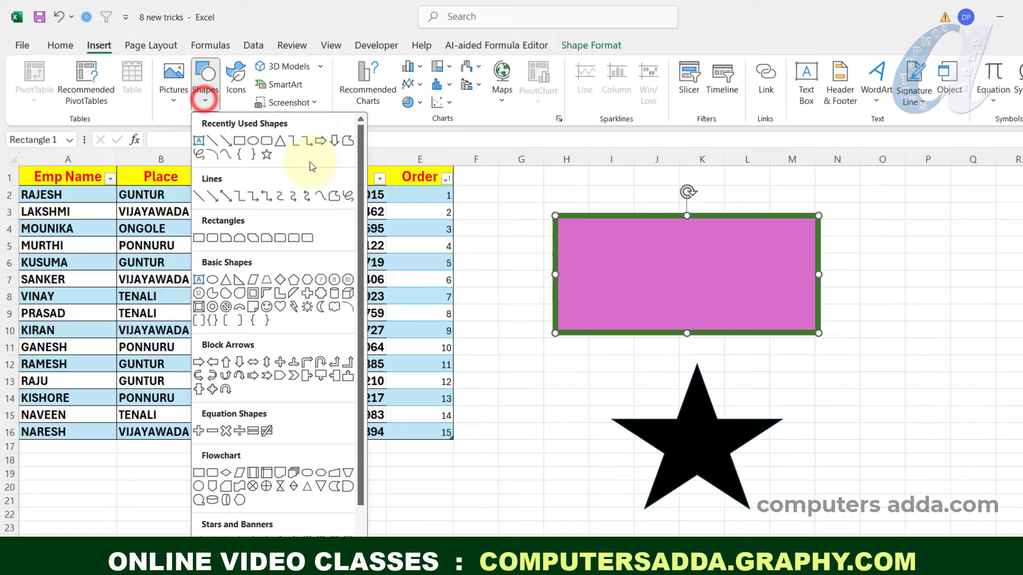
click(334, 141)
drag(874, 238, 1004, 422)
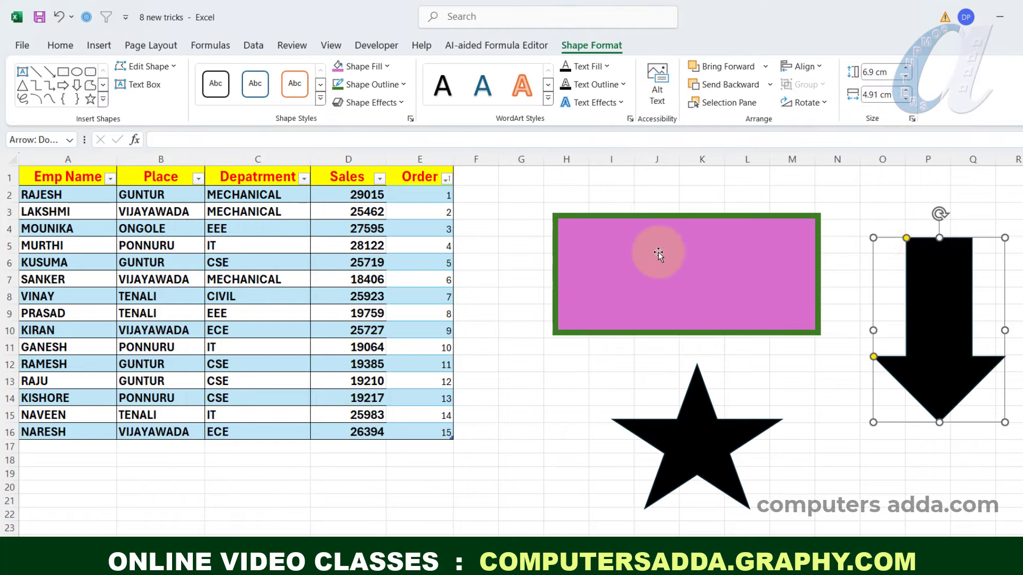
Set the purple rectangle with the green outline as the default shape
click(658, 254)
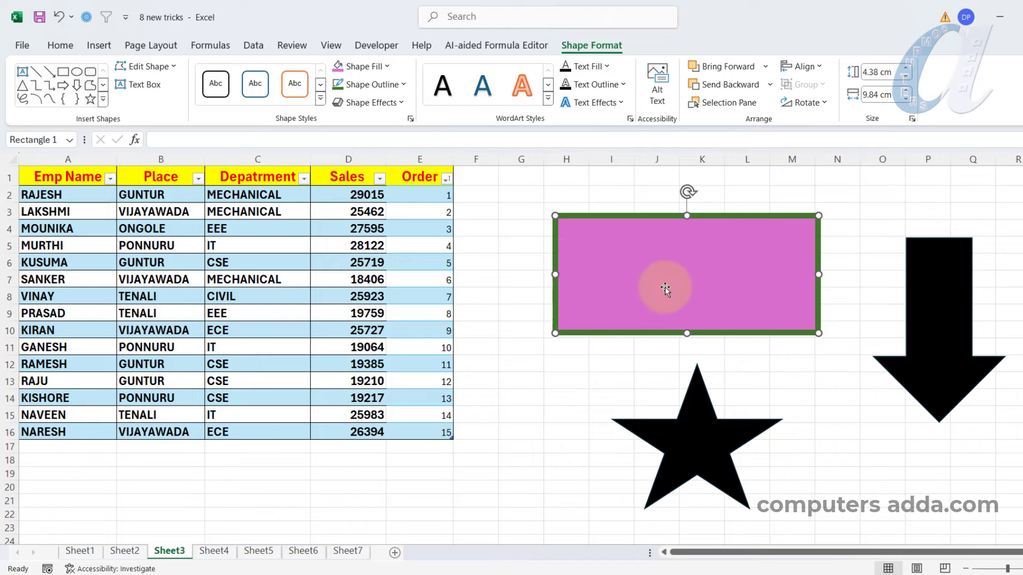
right_click(596, 244)
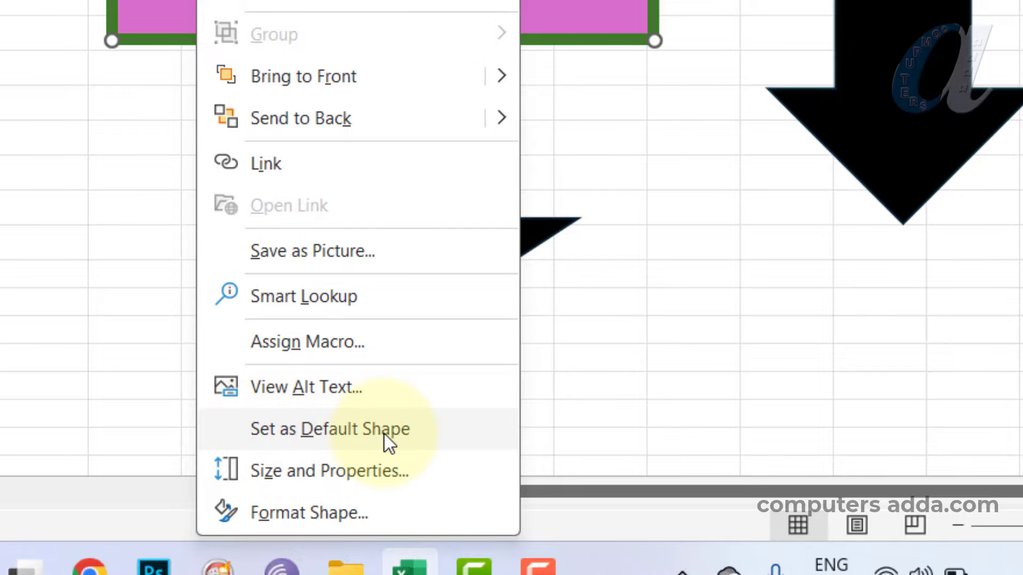
click(386, 434)
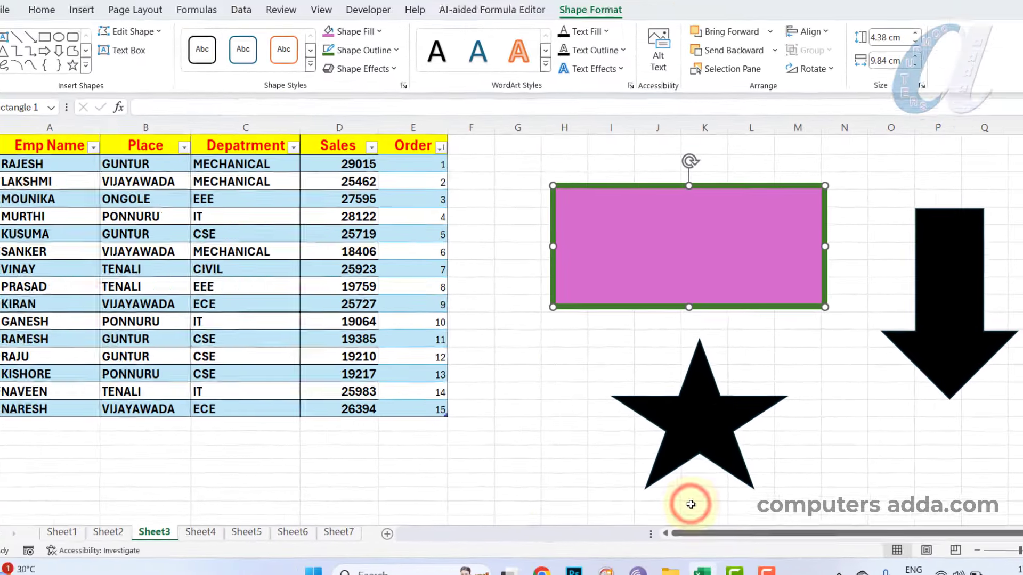
Delete the star and down arrow, and draw a notched right arrow about 9 cm wide and 4.7 cm high below the rectangle
click(720, 432)
key(Delete)
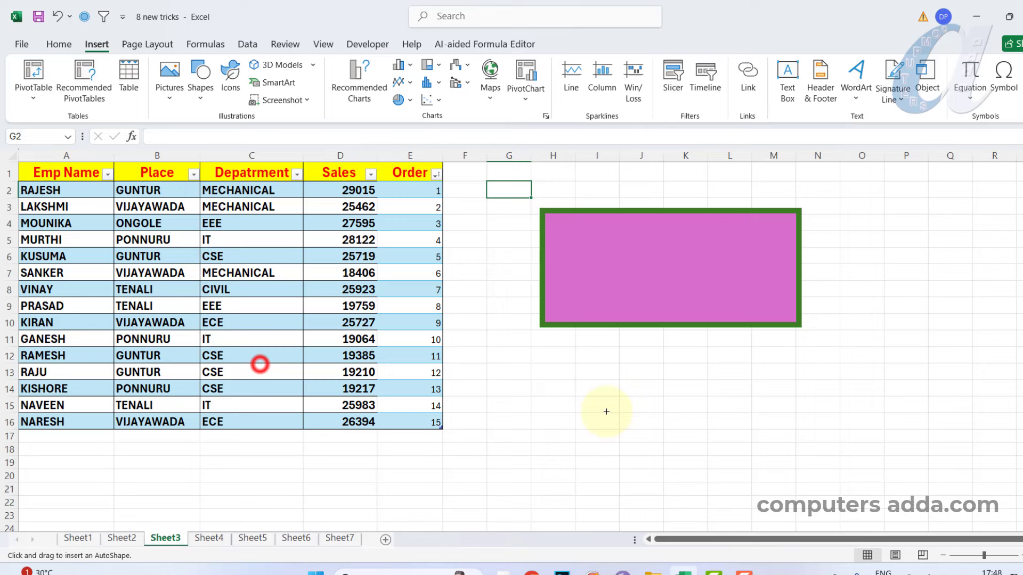
mouse_move(611, 373)
mouse_down()
mouse_move(722, 451)
mouse_move(839, 484)
mouse_move(855, 501)
mouse_up()
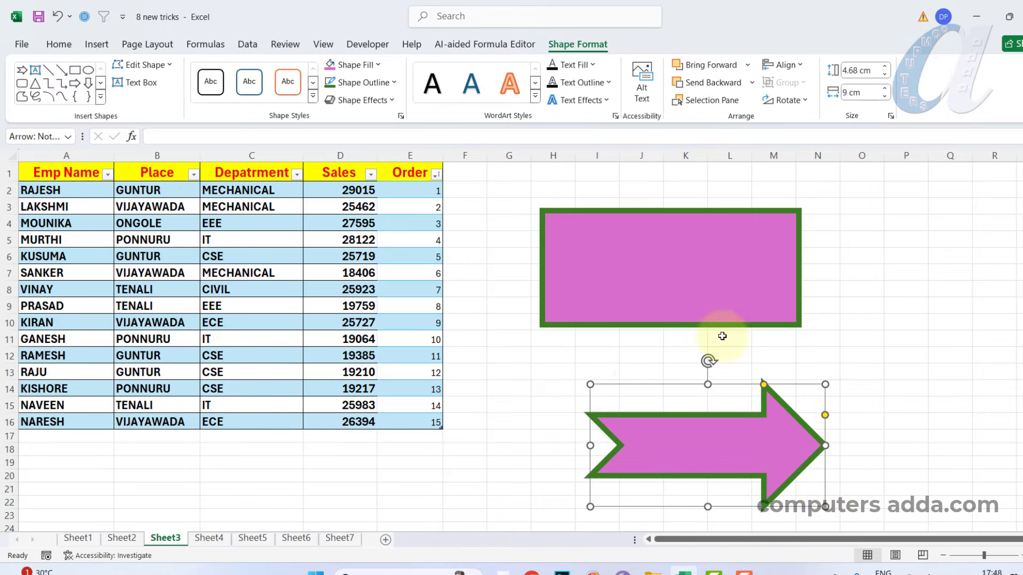
mouse_move(667, 438)
mouse_down()
mouse_move(678, 425)
mouse_move(652, 425)
mouse_up()
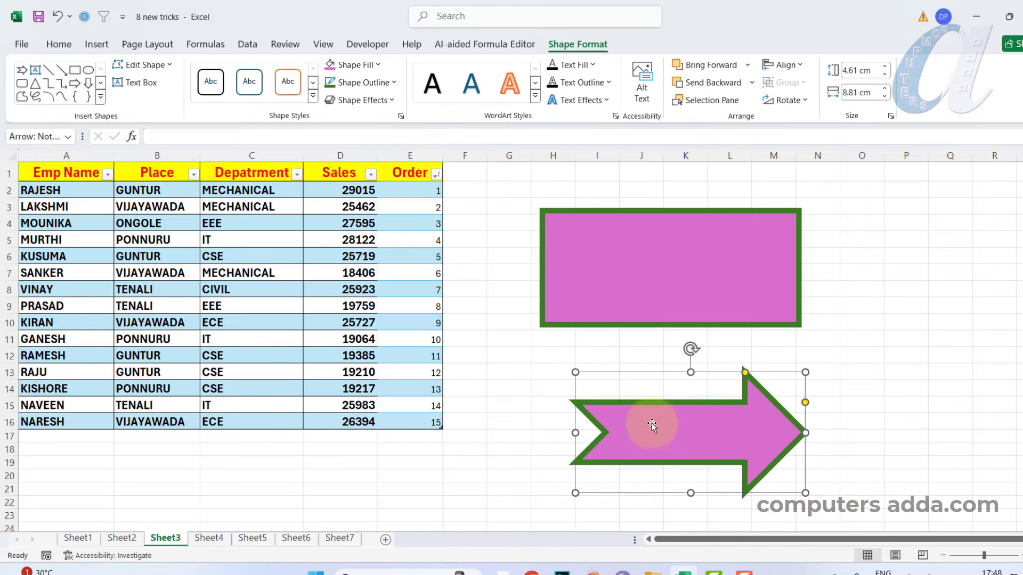
key(Escape)
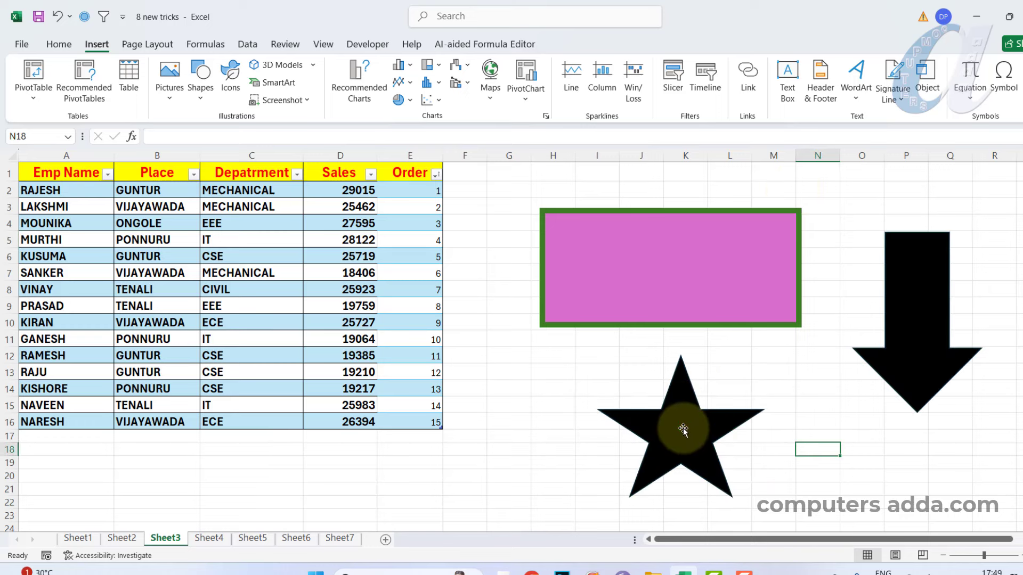
Set the black star as the default shape
click(684, 429)
right_click(684, 429)
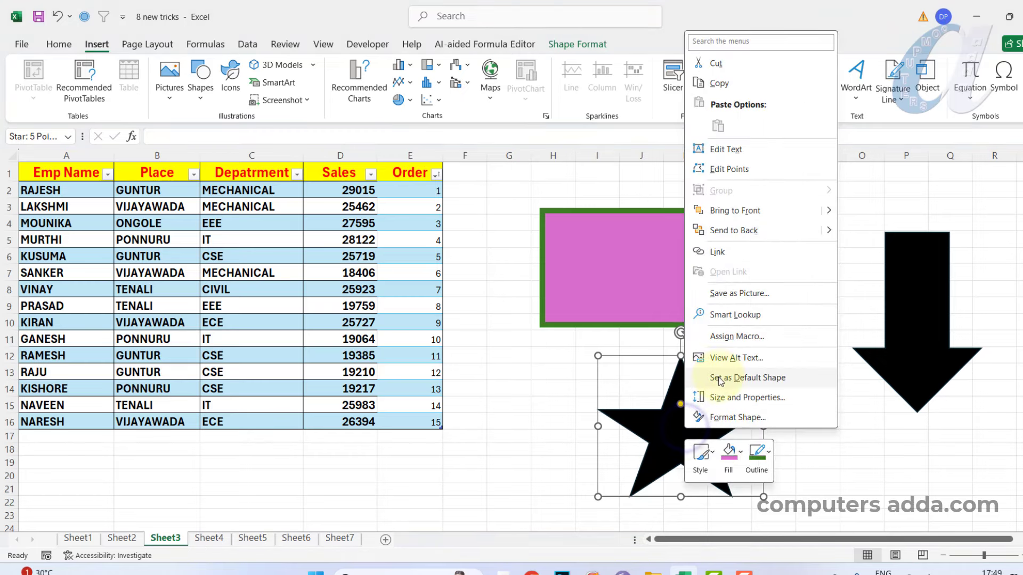
click(756, 378)
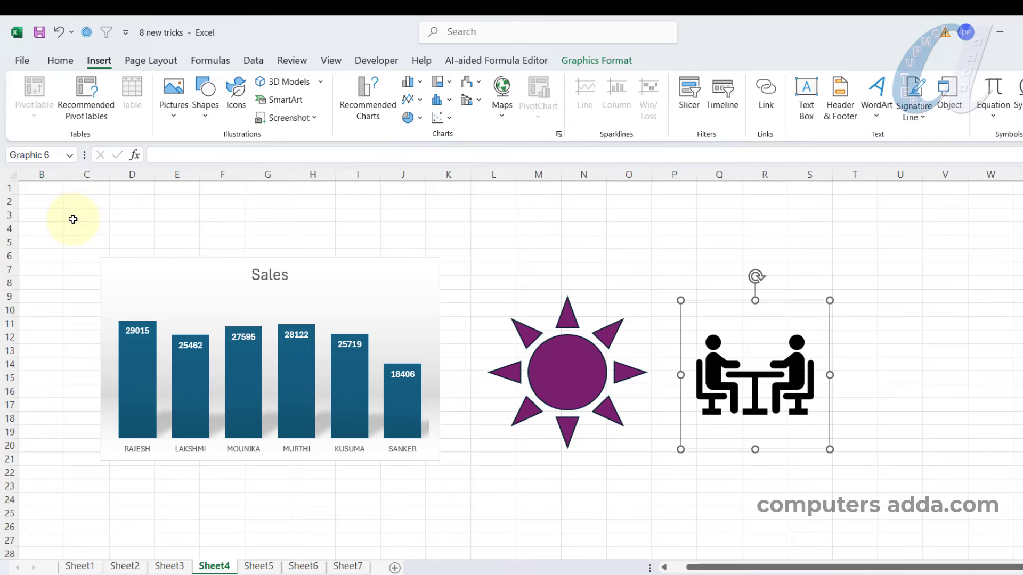
Try to select the chart, sun shape and meeting icon on Sheet4 by sweeping an area around them
drag(49, 207, 971, 550)
click(596, 482)
click(346, 482)
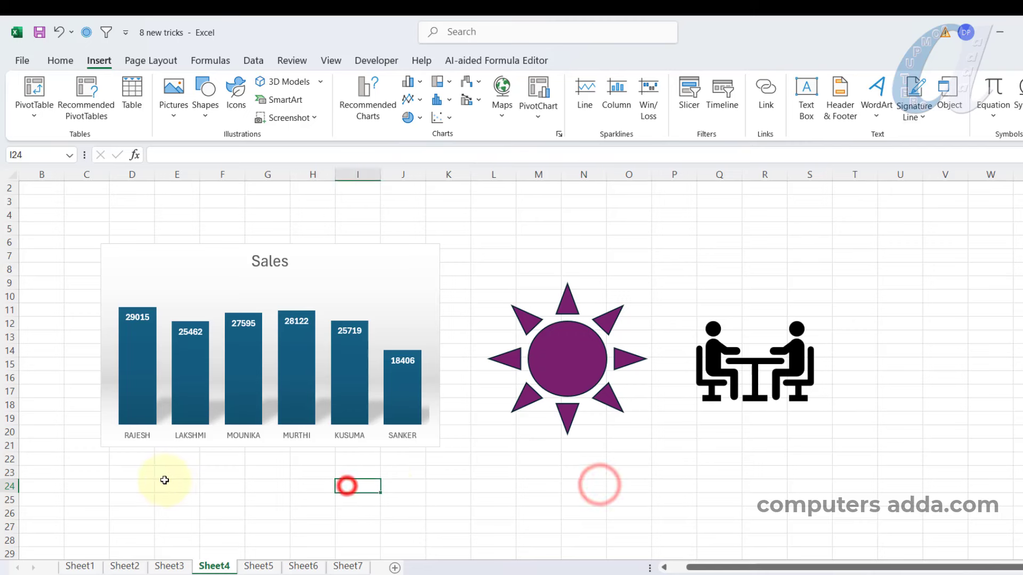
click(151, 485)
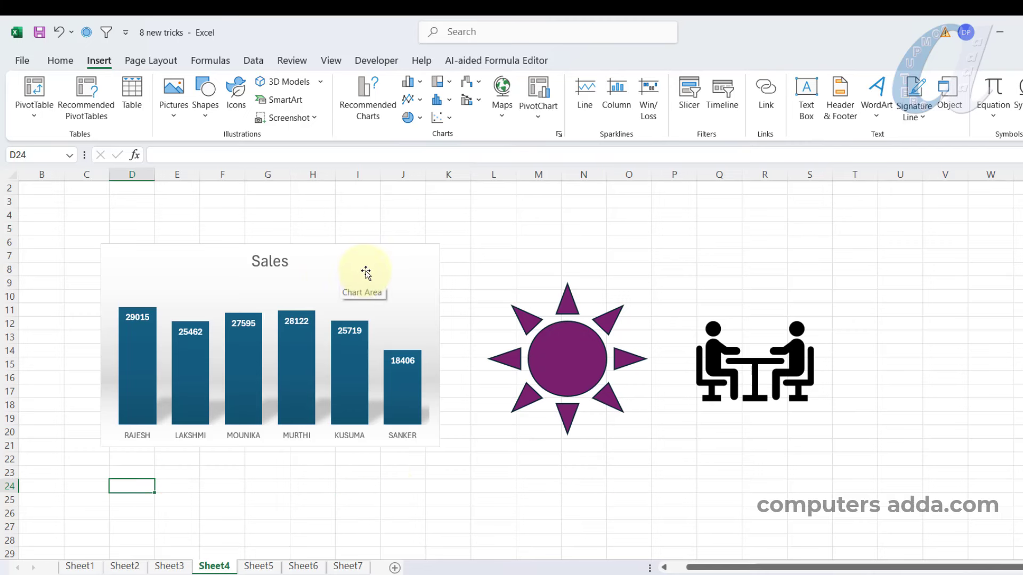
Select the meeting icon, the sun shape and the Sales chart together, adding each object individually
click(344, 286)
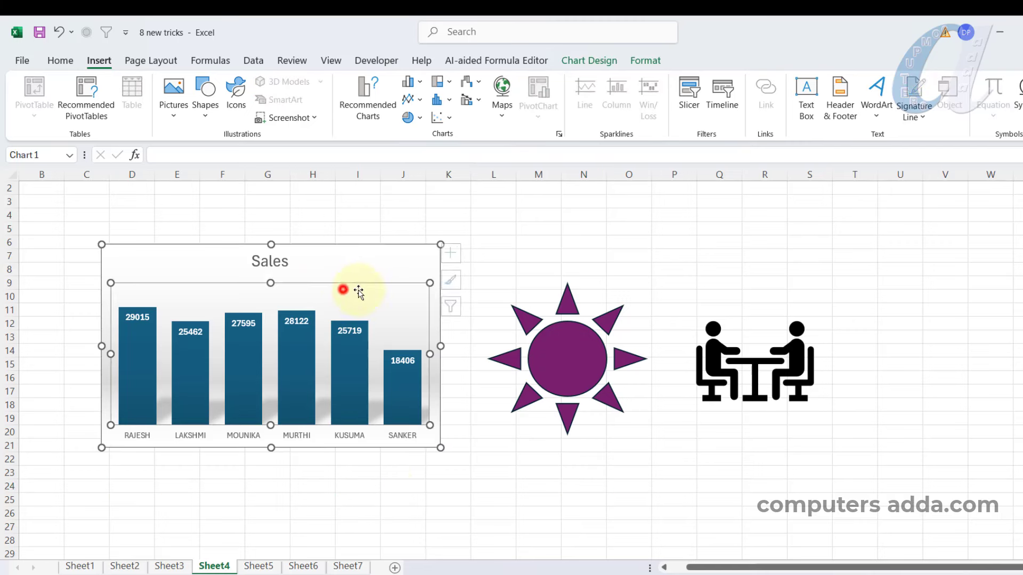
click(590, 329)
click(760, 334)
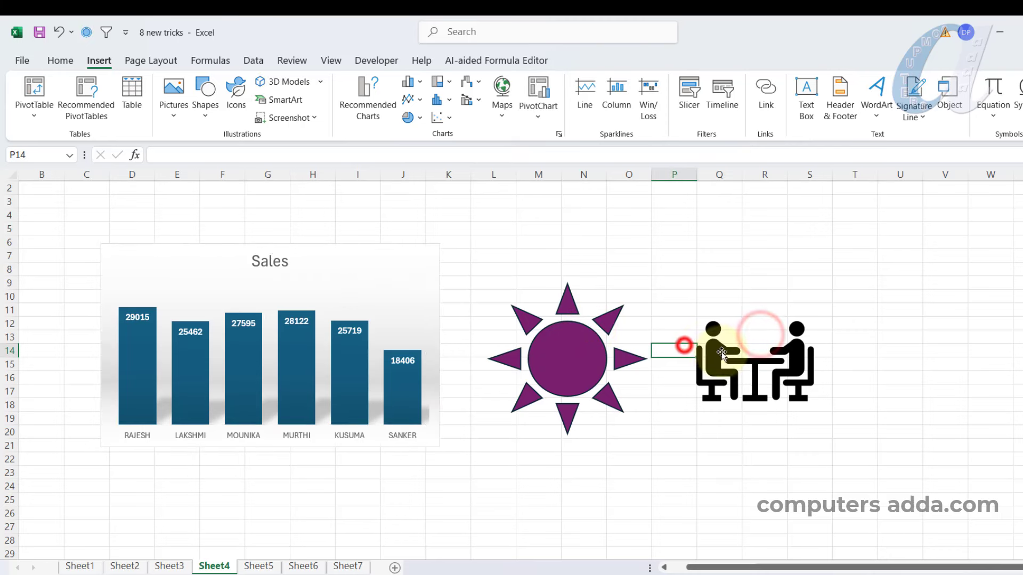
click(684, 344)
ctrl+click(573, 355)
ctrl+click(336, 303)
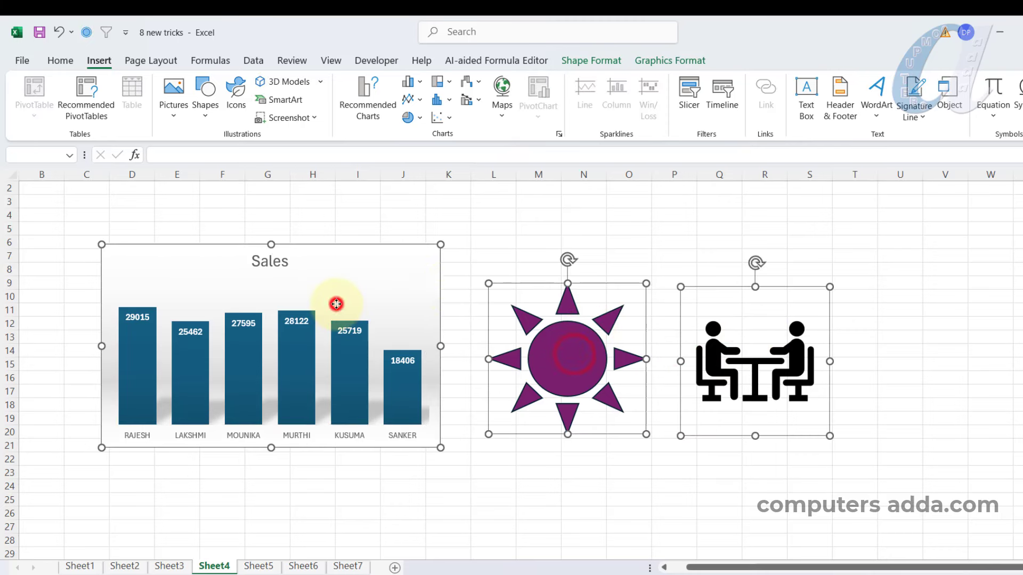
Deselect the three objects and try again to enclose them in a selection area from C3 to U27
click(605, 245)
drag(75, 201, 900, 527)
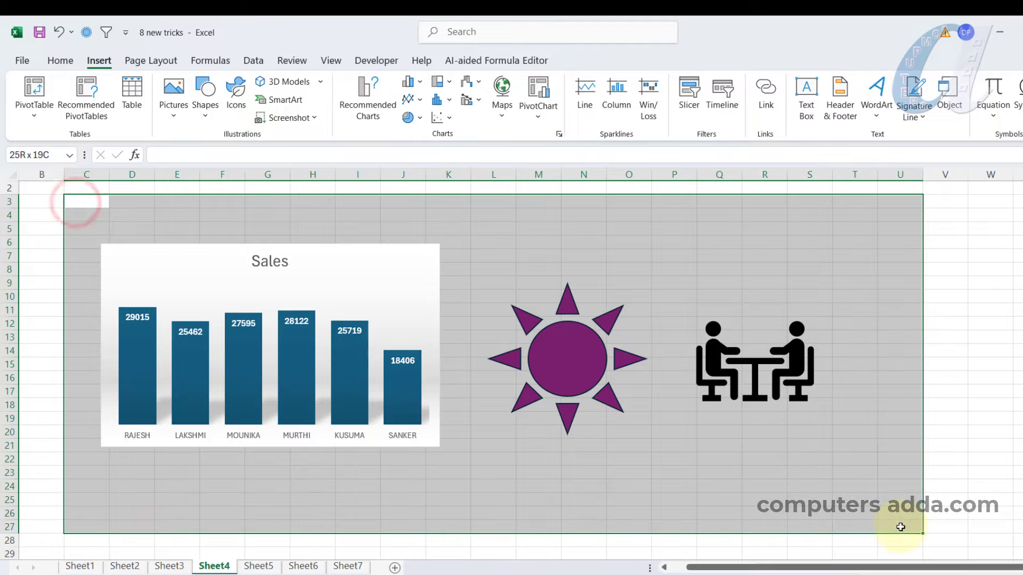
click(586, 489)
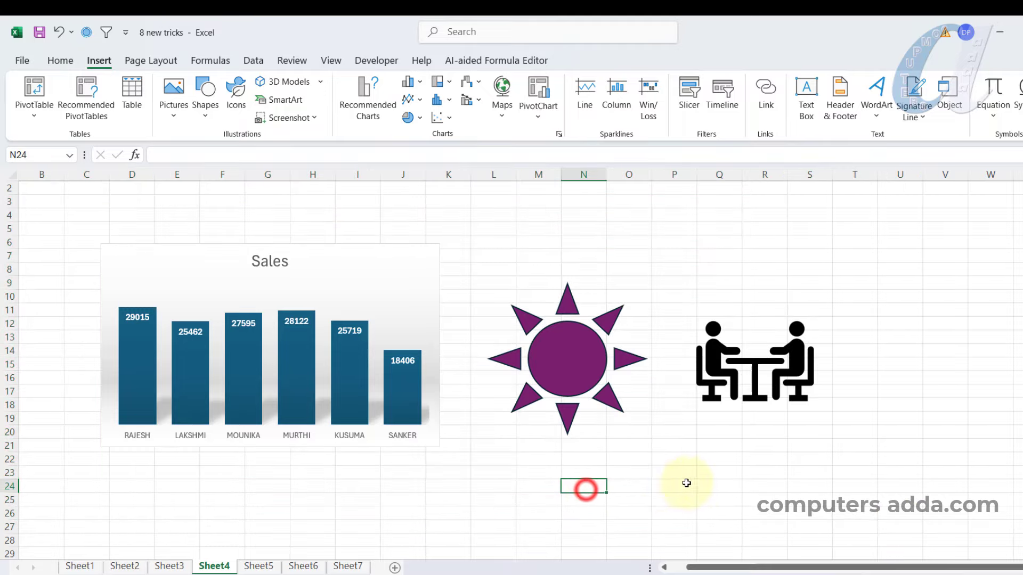
Turn on Select Objects mode and select the Sales chart, sun shape and meeting icon with one surrounding area
click(53, 60)
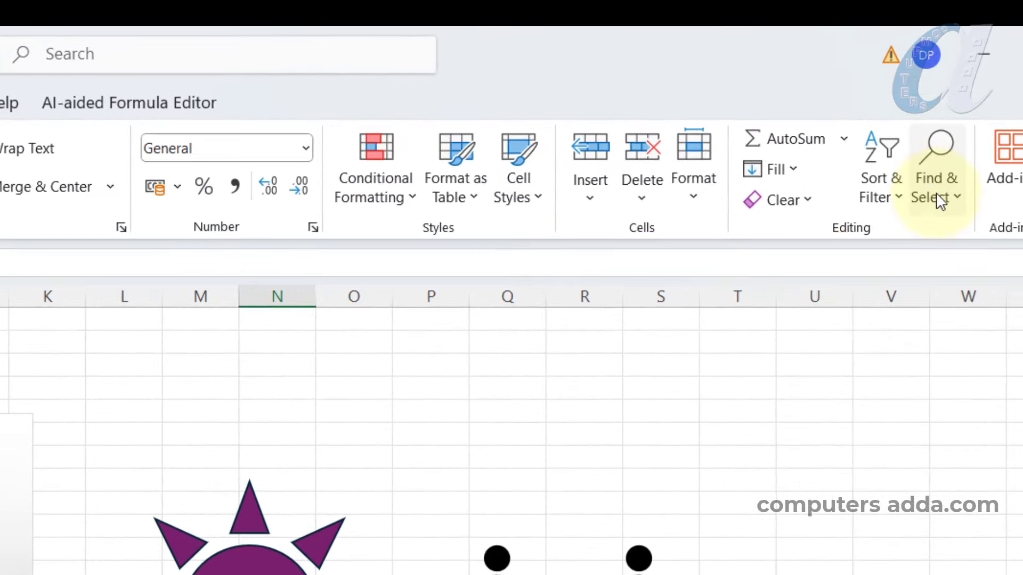
click(948, 204)
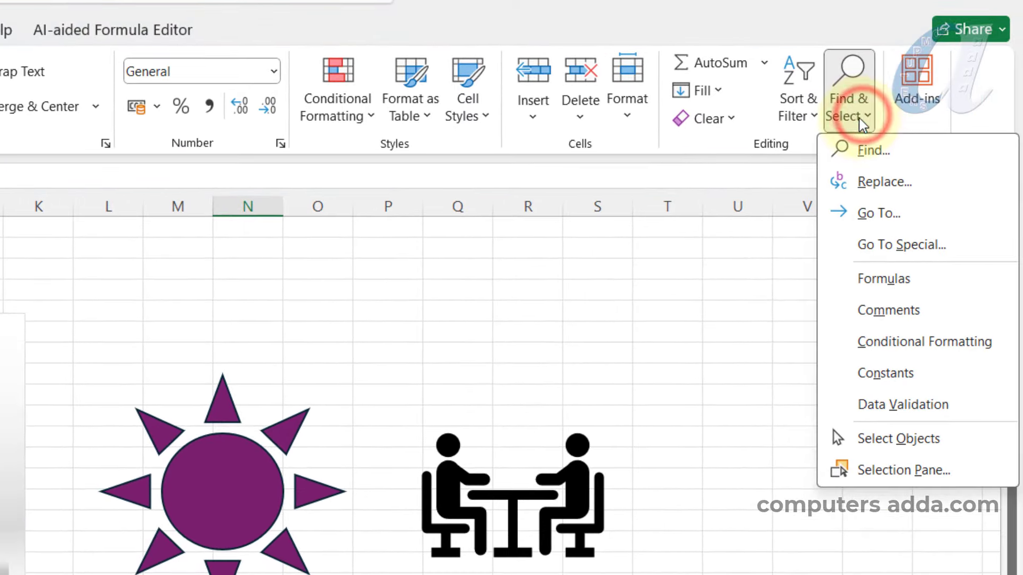
click(918, 440)
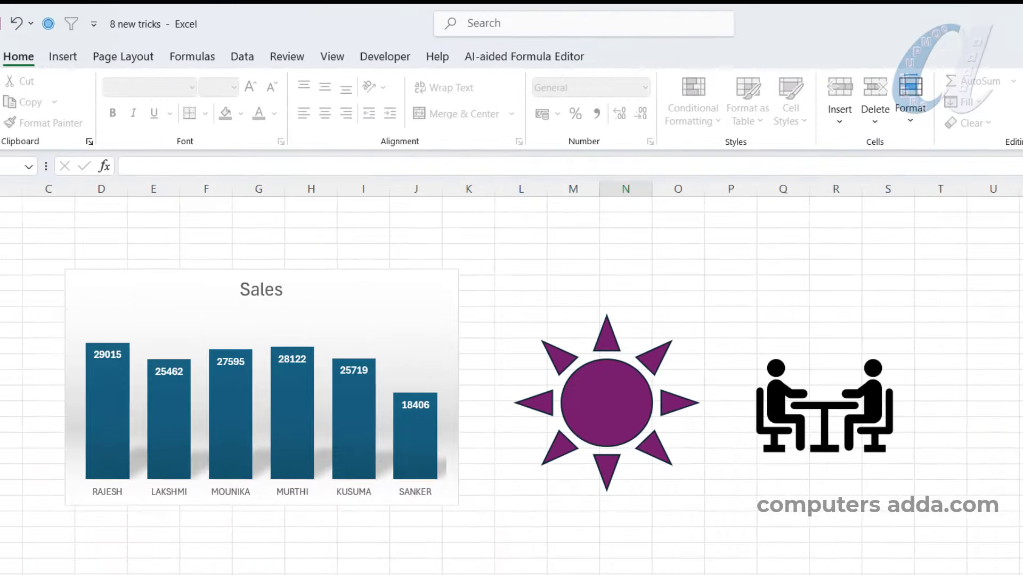
drag(53, 214, 1021, 572)
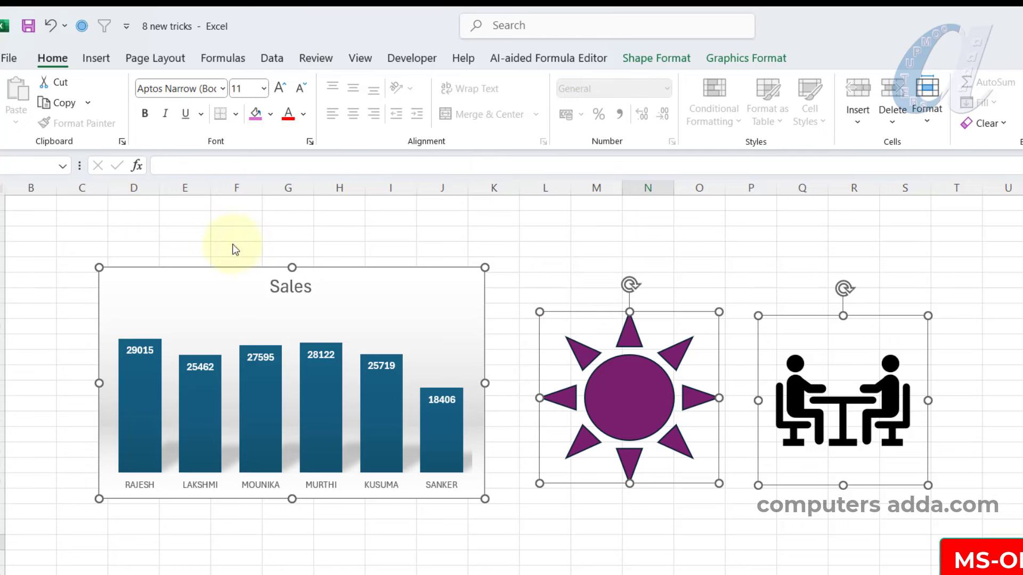
Fill the selected objects with light green
click(273, 116)
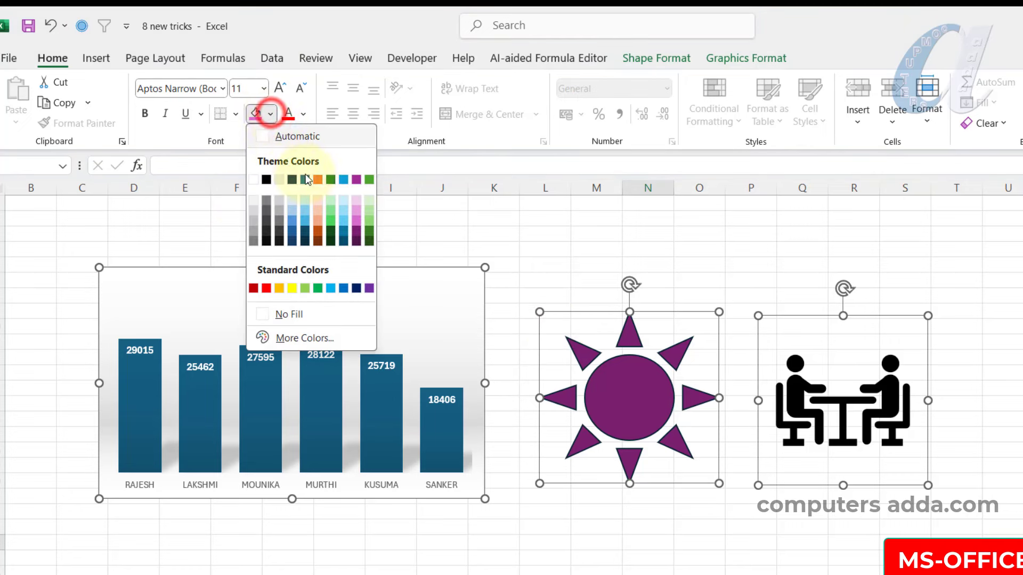
click(367, 229)
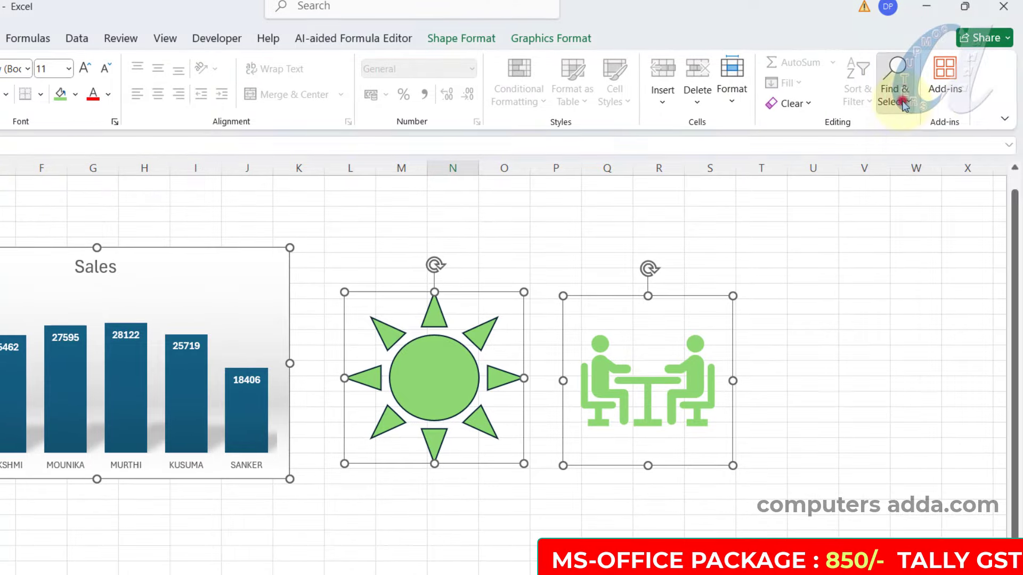
Turn off Select Objects mode and deselect the objects by selecting empty cells above them
click(897, 98)
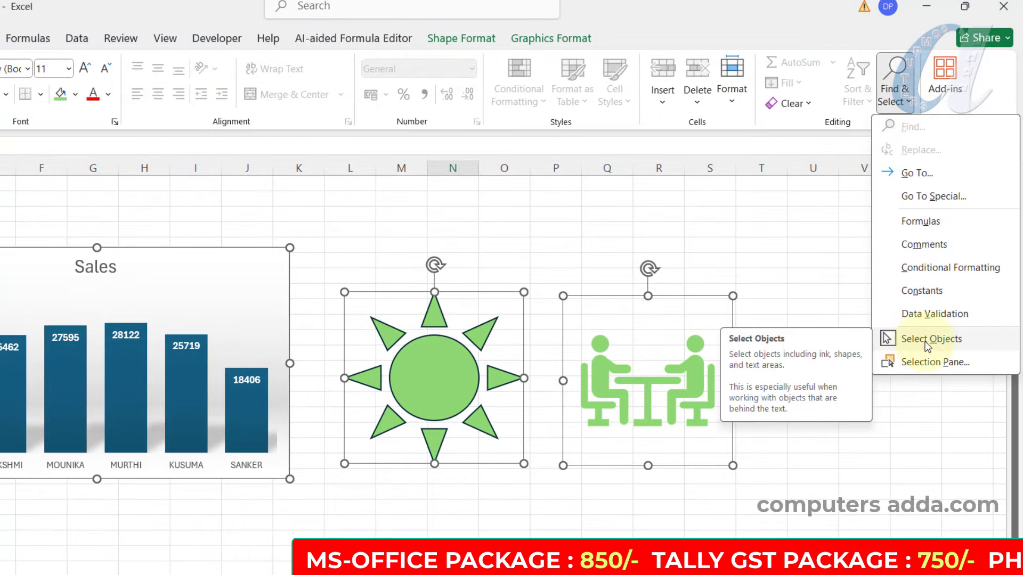
click(925, 342)
click(870, 339)
click(617, 216)
click(402, 216)
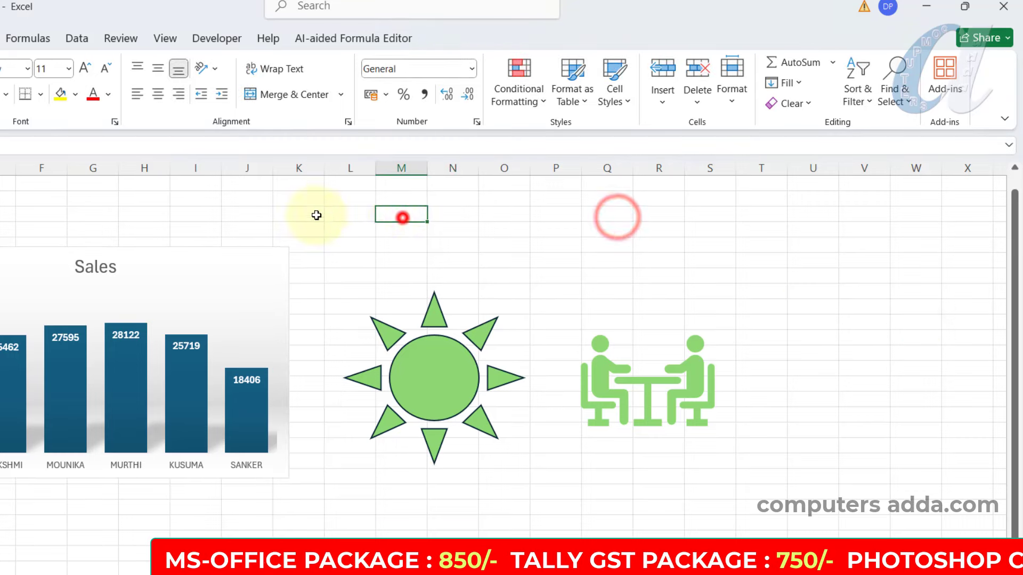
click(137, 182)
click(367, 234)
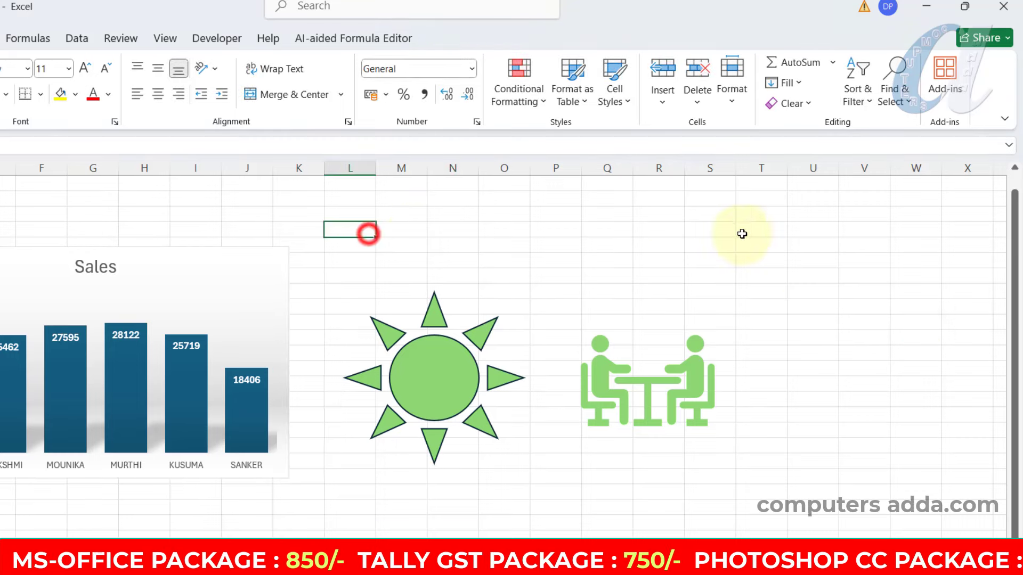
click(791, 234)
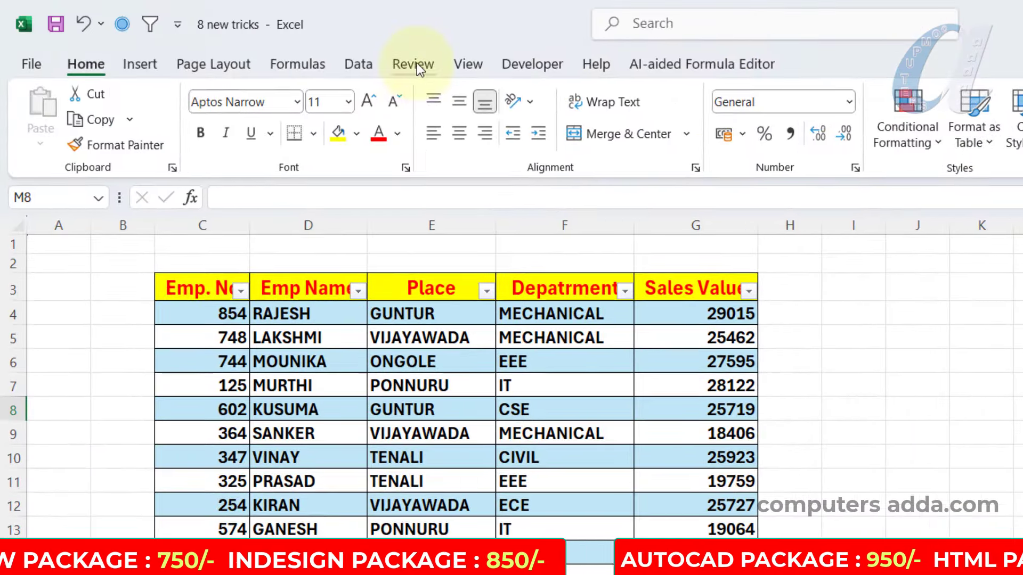
Open the Workbook Statistics for this workbook
click(417, 62)
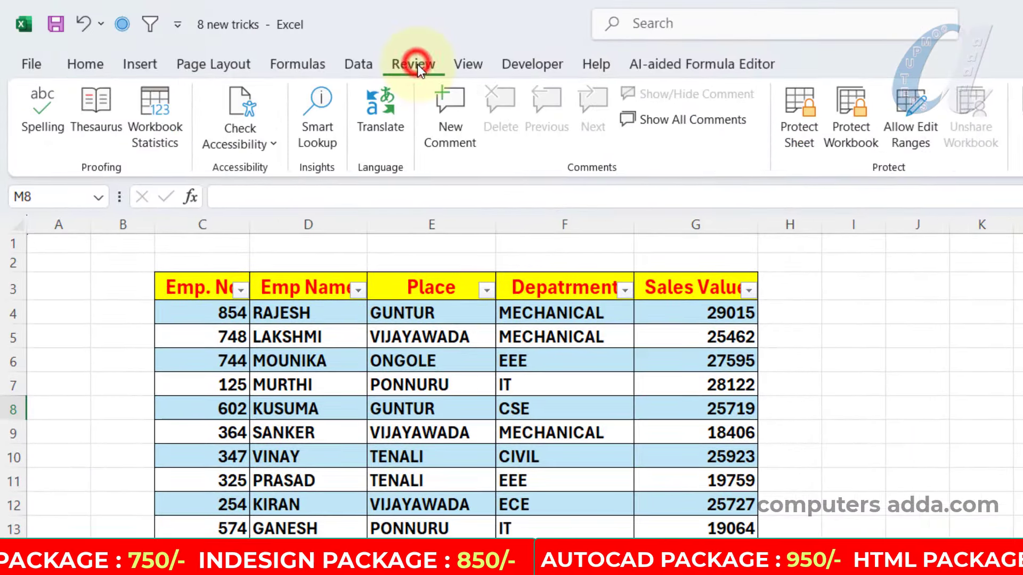
click(149, 109)
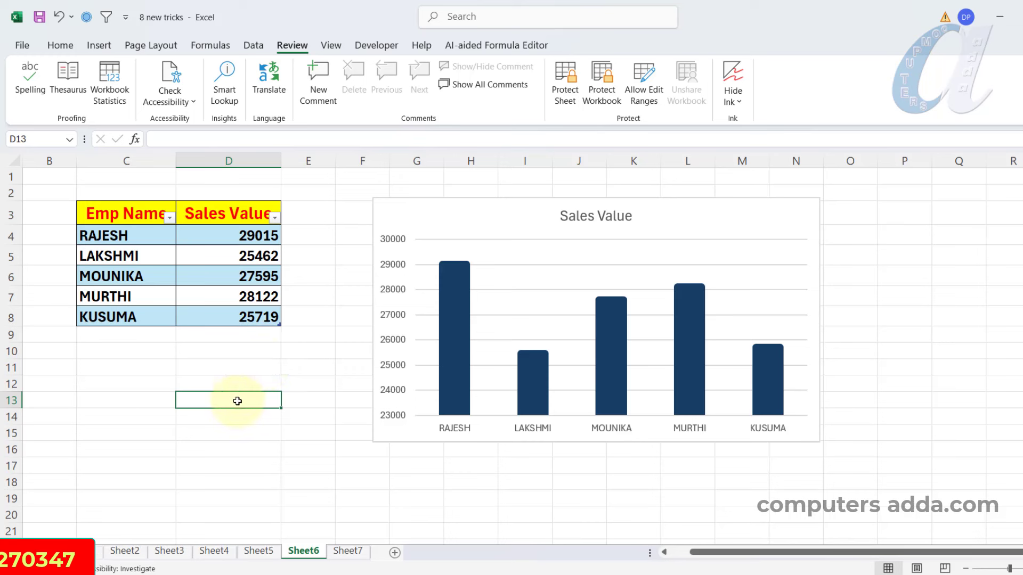
Move the Sales Value chart on Sheet6 about one column to the right and one row down
click(287, 380)
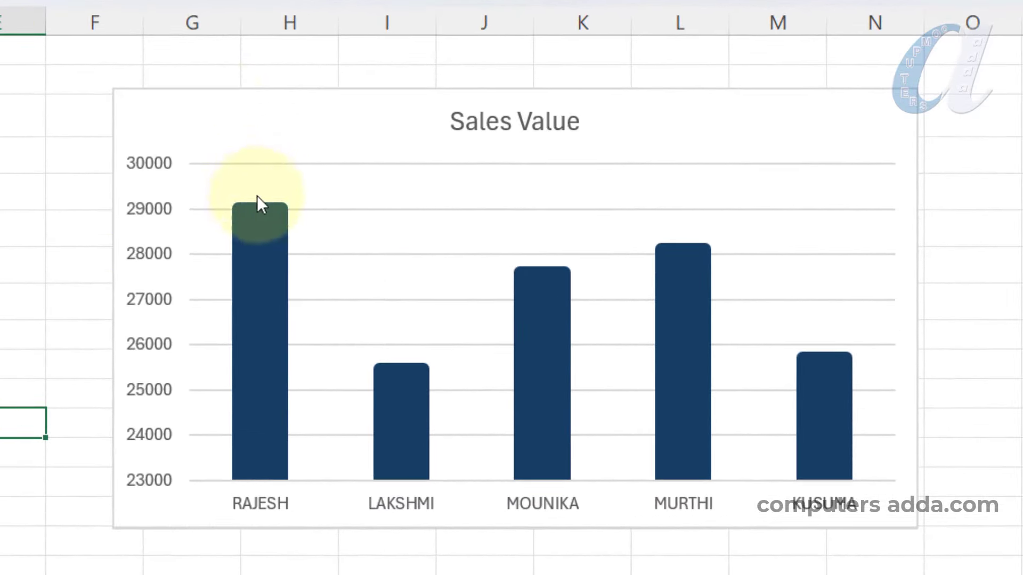
click(236, 91)
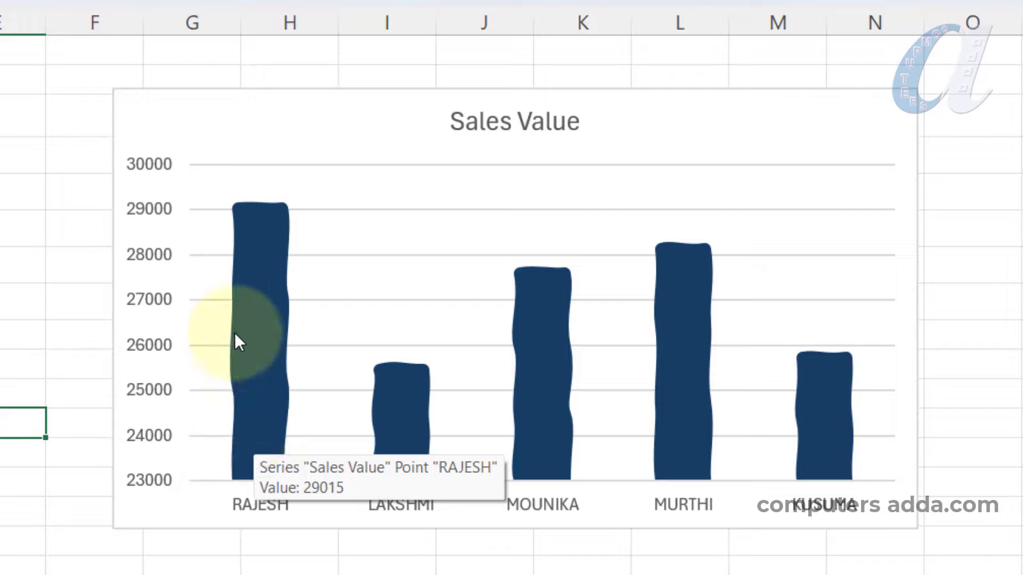
drag(393, 96, 382, 138)
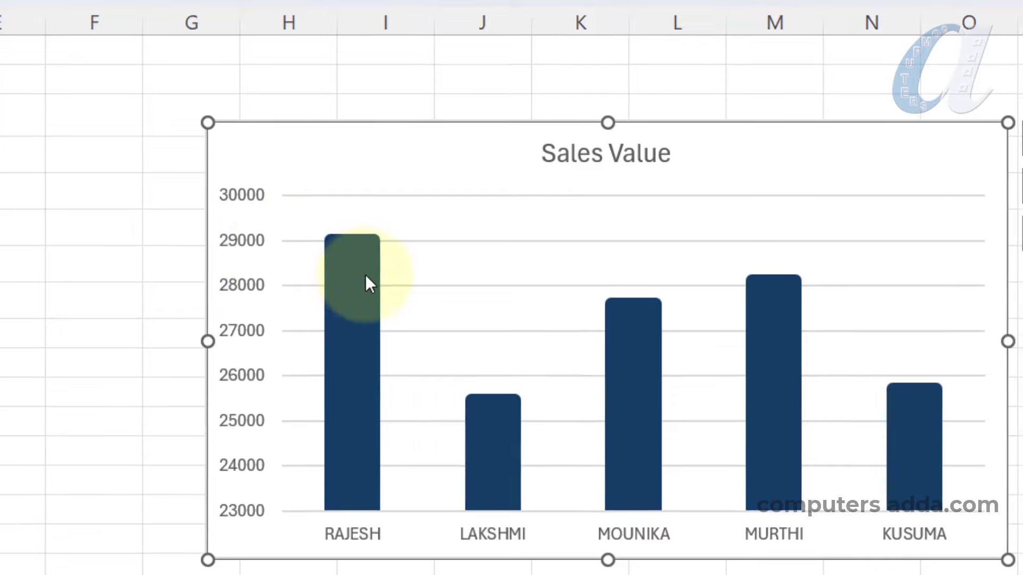
mouse_move(346, 293)
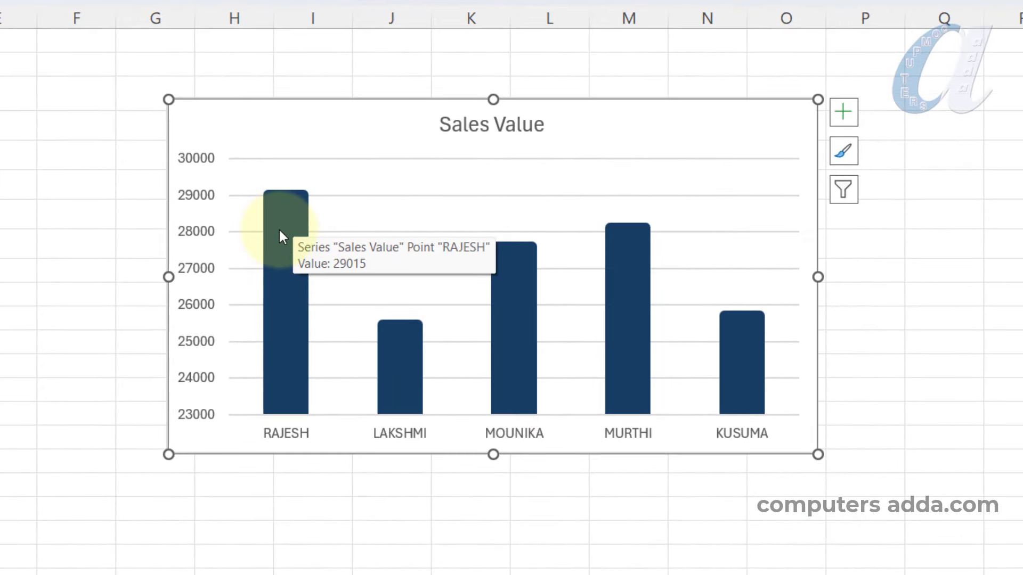
Give all columns of the Sales Value chart a dark green fill and a matching dark green outline
click(279, 230)
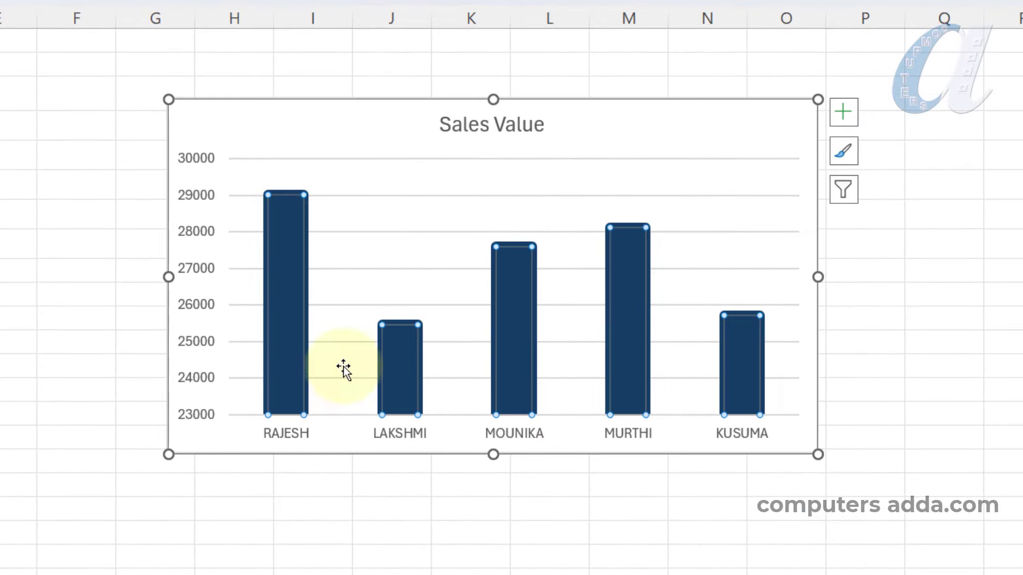
mouse_move(299, 326)
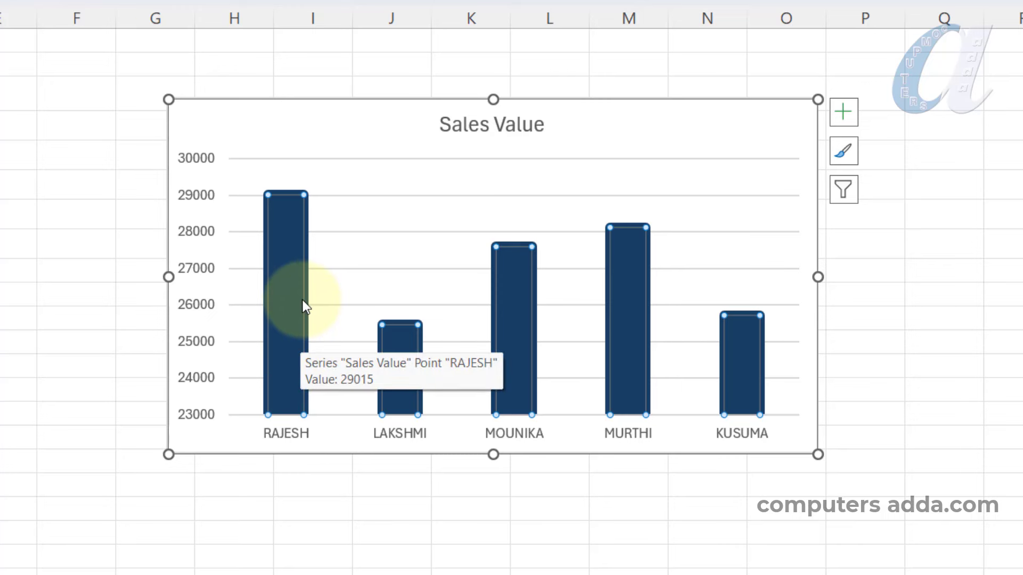
right_click(302, 299)
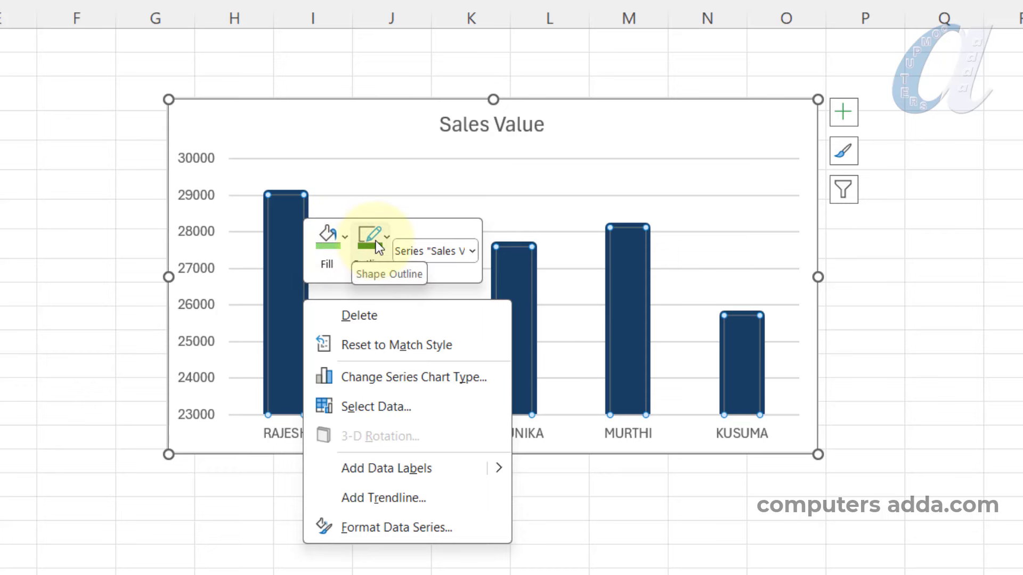
click(346, 237)
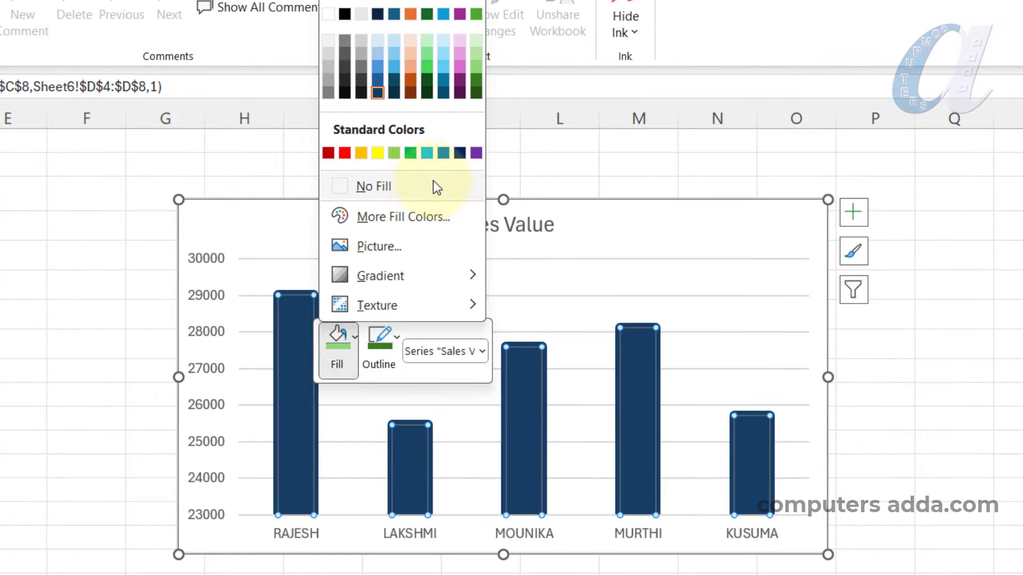
click(480, 87)
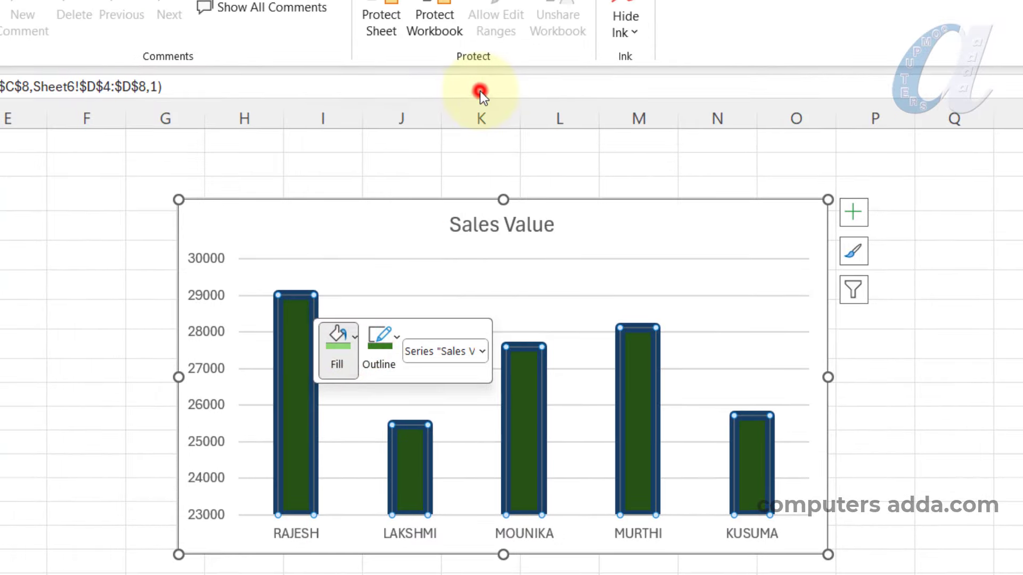
click(396, 336)
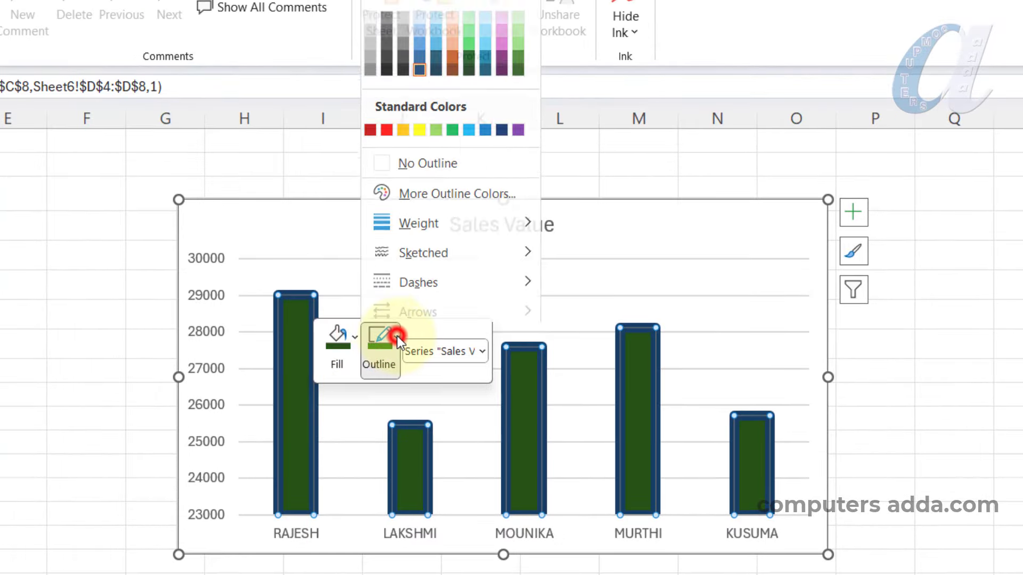
click(521, 65)
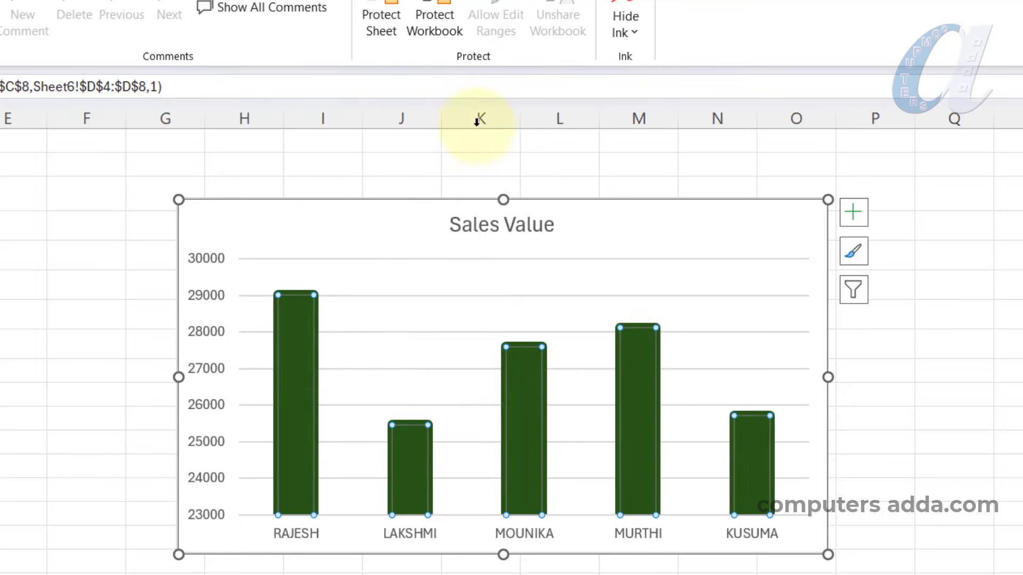
Apply the waviest Sketched outline style to the chart's columns and deselect the chart
right_click(305, 367)
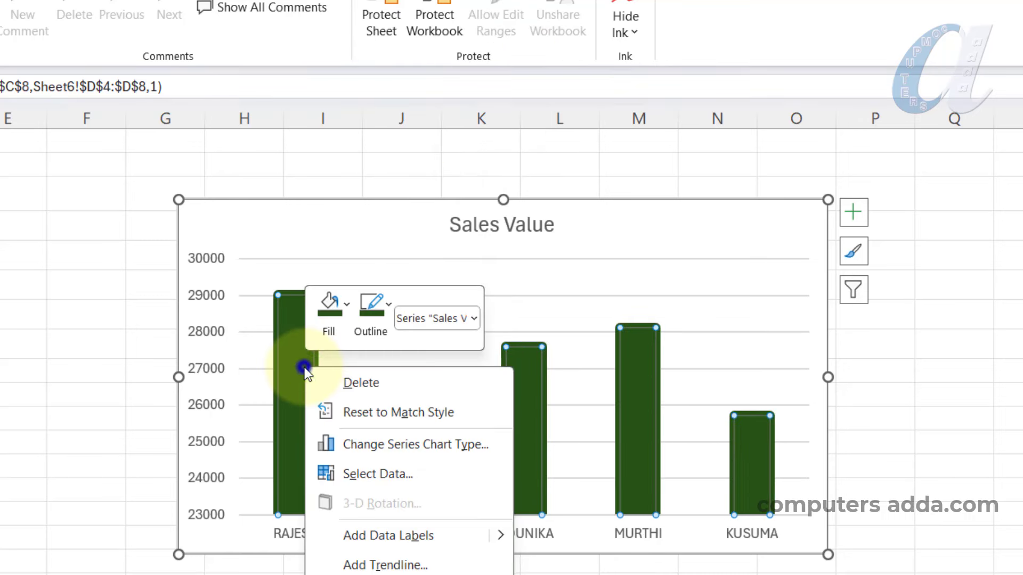
click(388, 305)
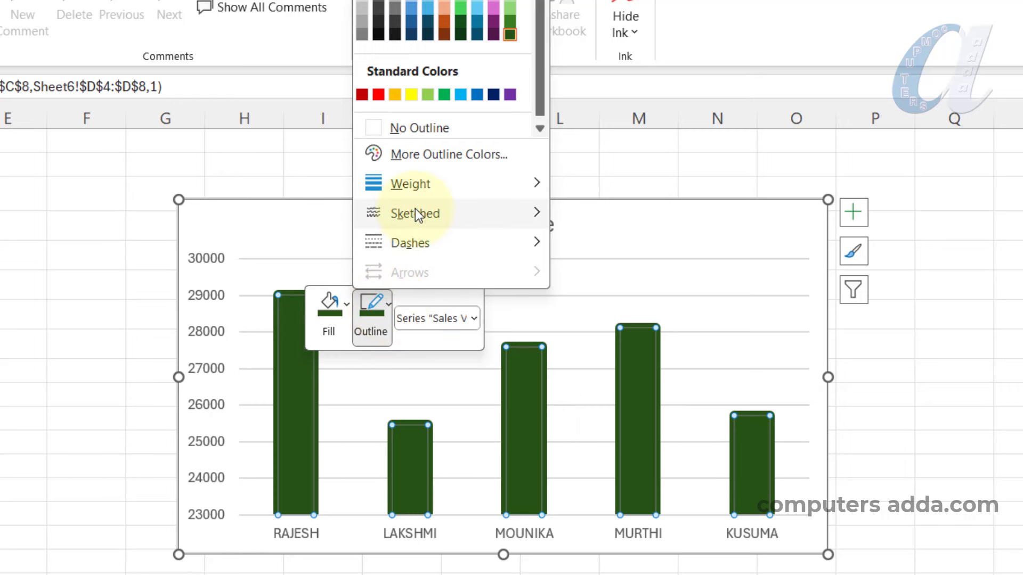
mouse_move(418, 215)
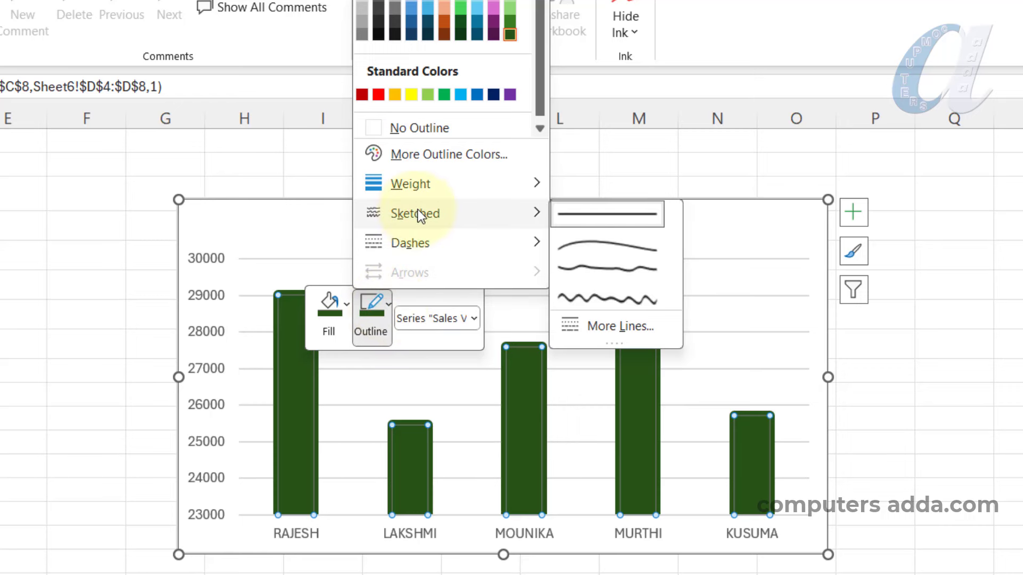
click(590, 296)
click(919, 427)
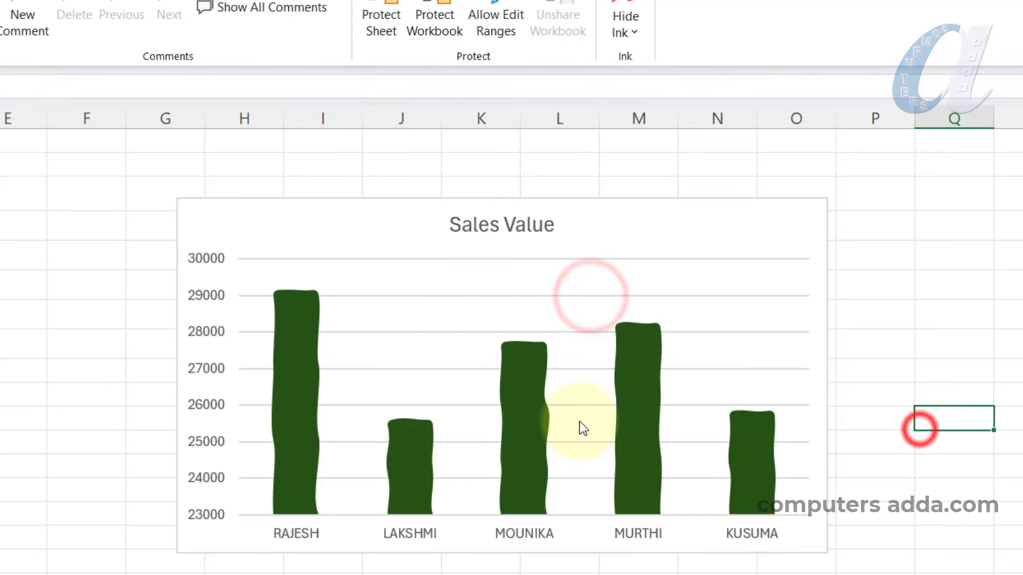
Set the outline weight of the Sales Value chart's columns to 6 pt
click(302, 384)
right_click(301, 380)
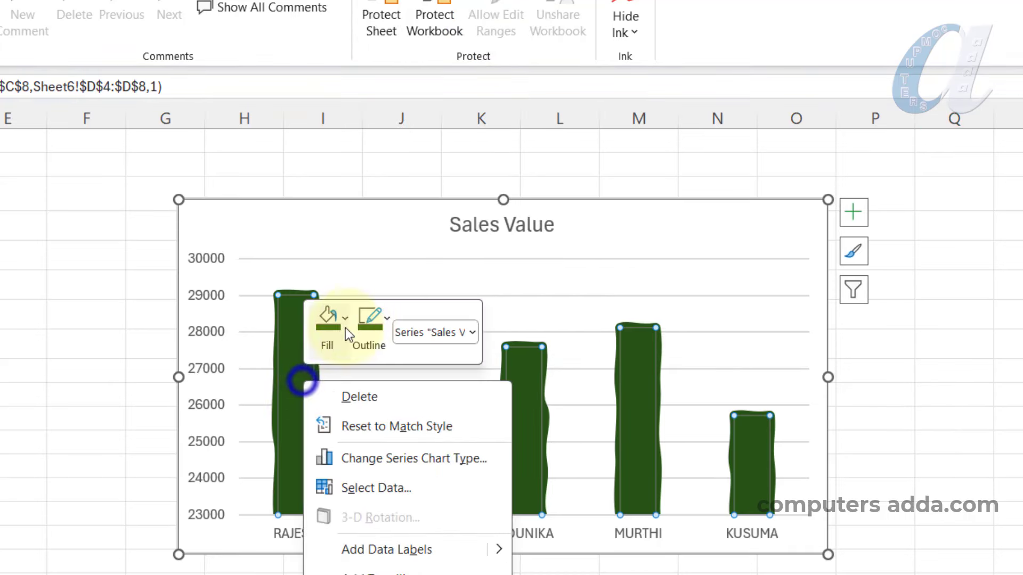
click(387, 319)
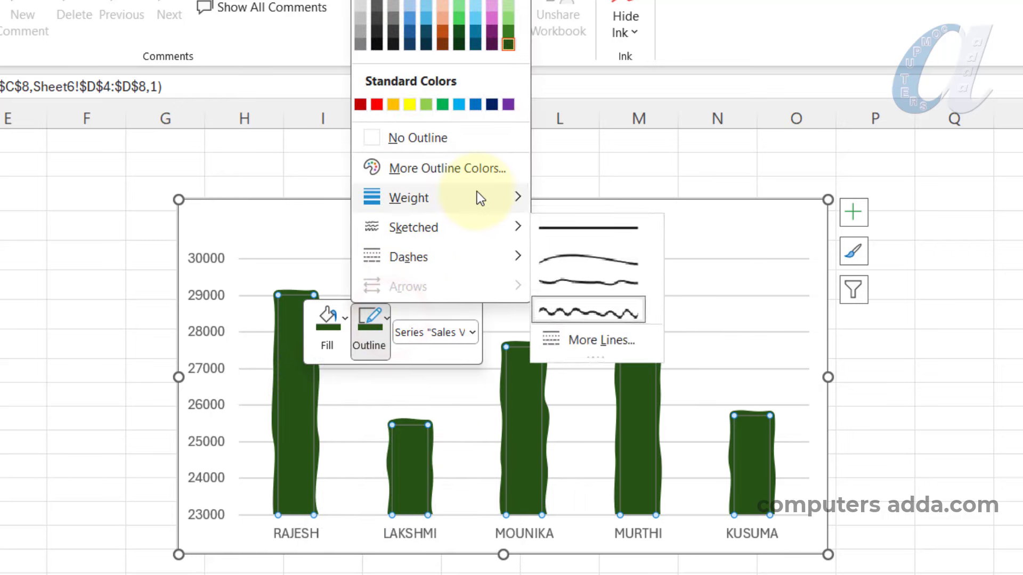
mouse_move(490, 197)
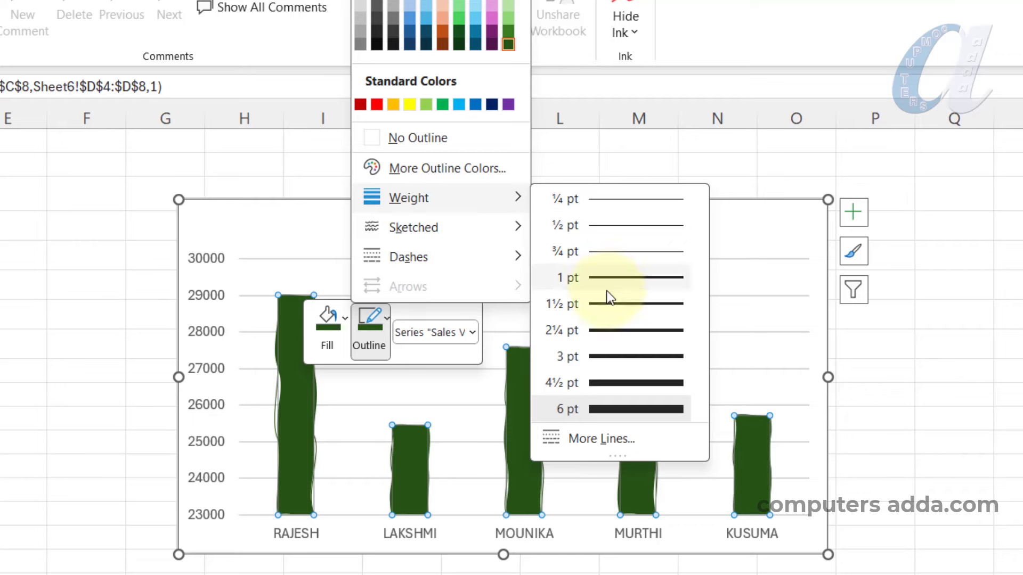
click(585, 409)
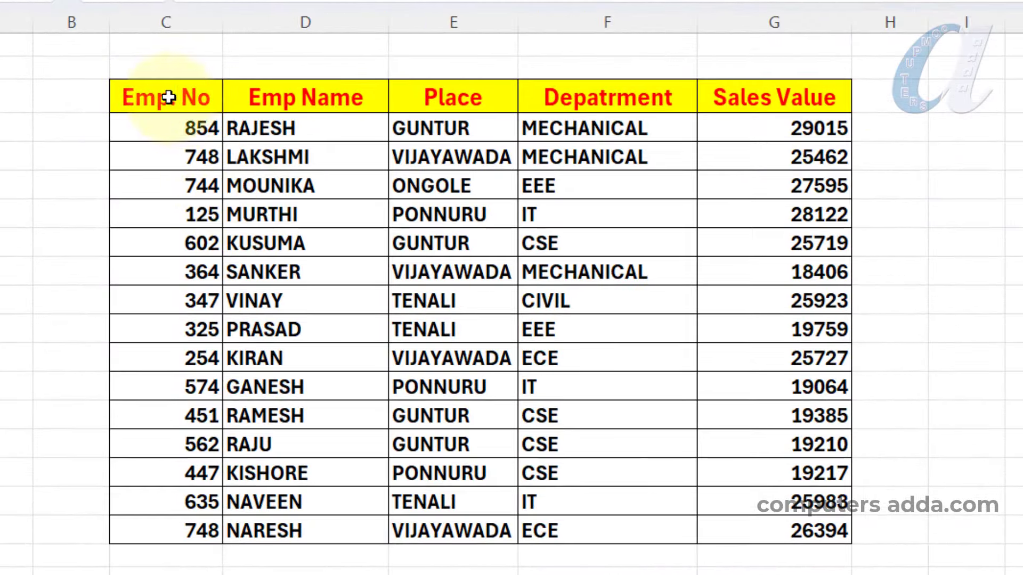
Select the employee table block from the third record's Emp. No down to the last row and across to Sales Value
drag(169, 97, 762, 473)
click(249, 243)
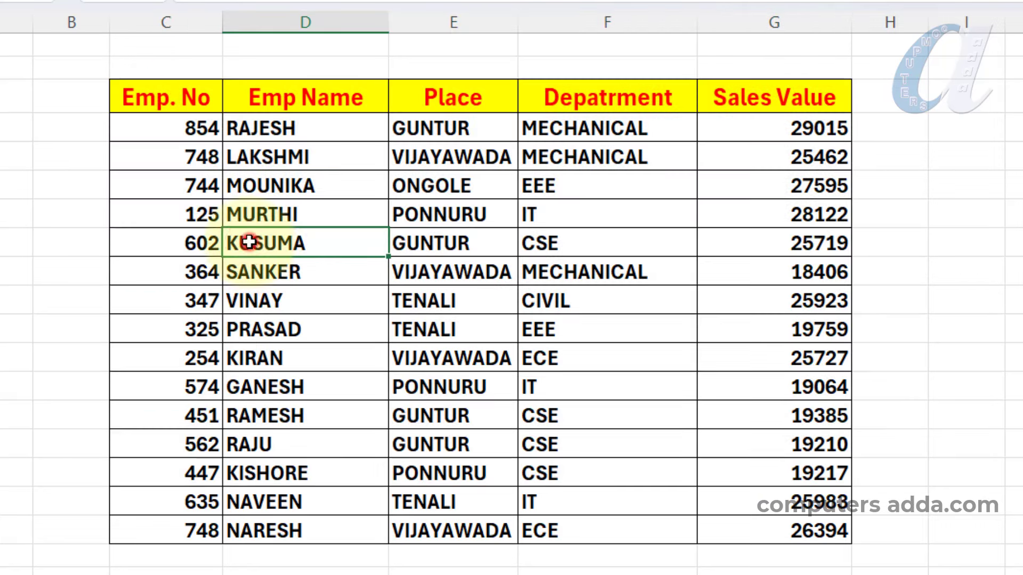
click(174, 185)
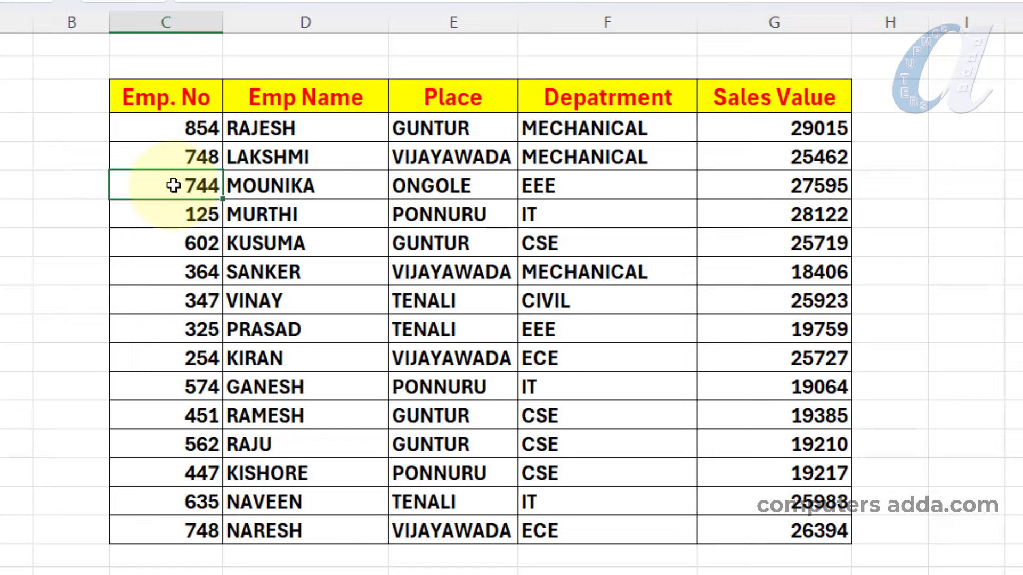
key(ctrl+shift+Down)
key(ctrl+shift+Right)
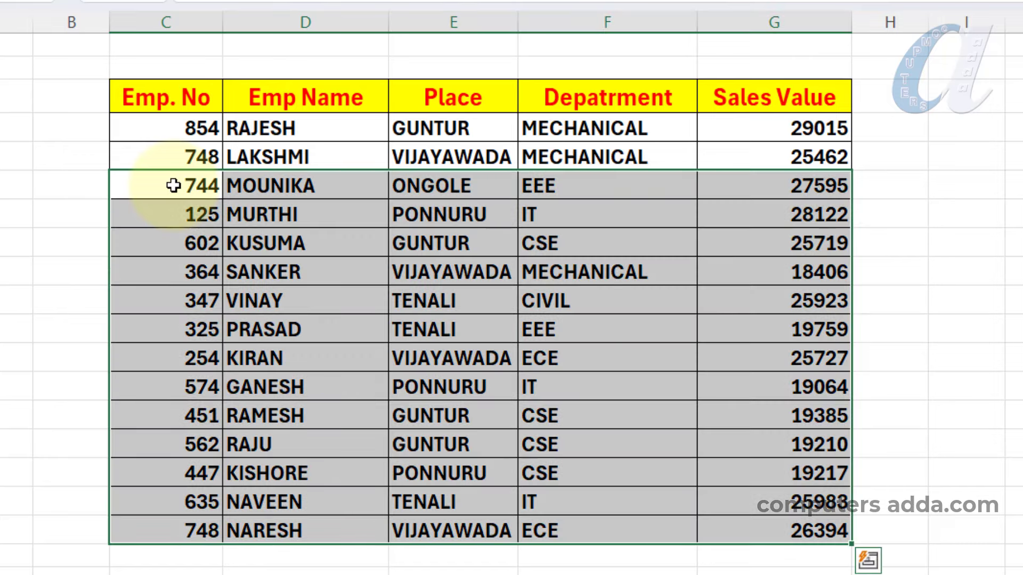
Switch the selection back and forth between all five table columns and Emp. No alone, ending on Emp. No alone
key(ctrl+shift+Left)
key(ctrl+shift+Right)
key(ctrl+shift+Left)
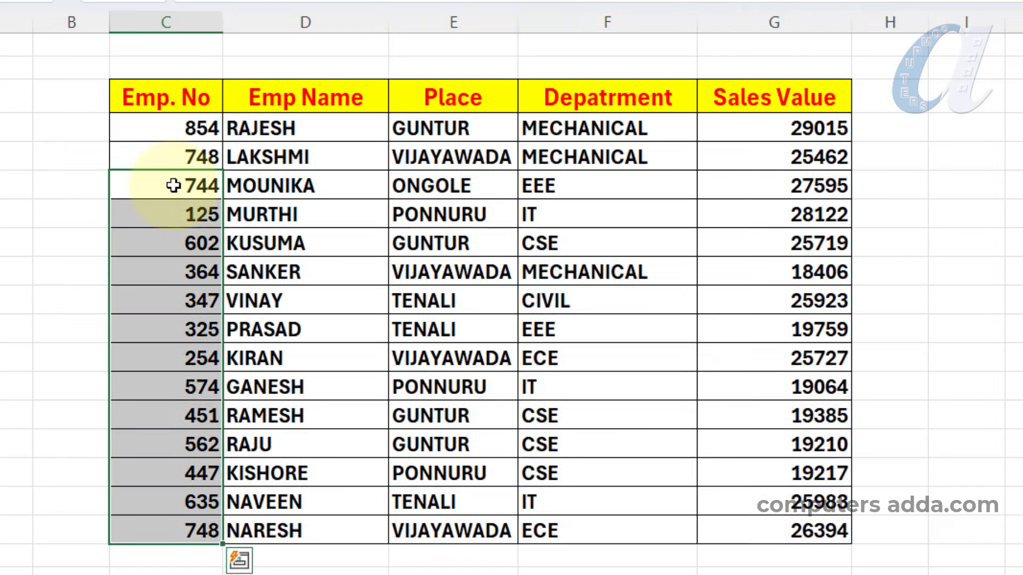
key(ctrl+shift+Right)
key(ctrl+shift+Left)
Reselect the range from the third record's Emp. No to the last Sales Value cell, and return to the Emp. No header
click(174, 185)
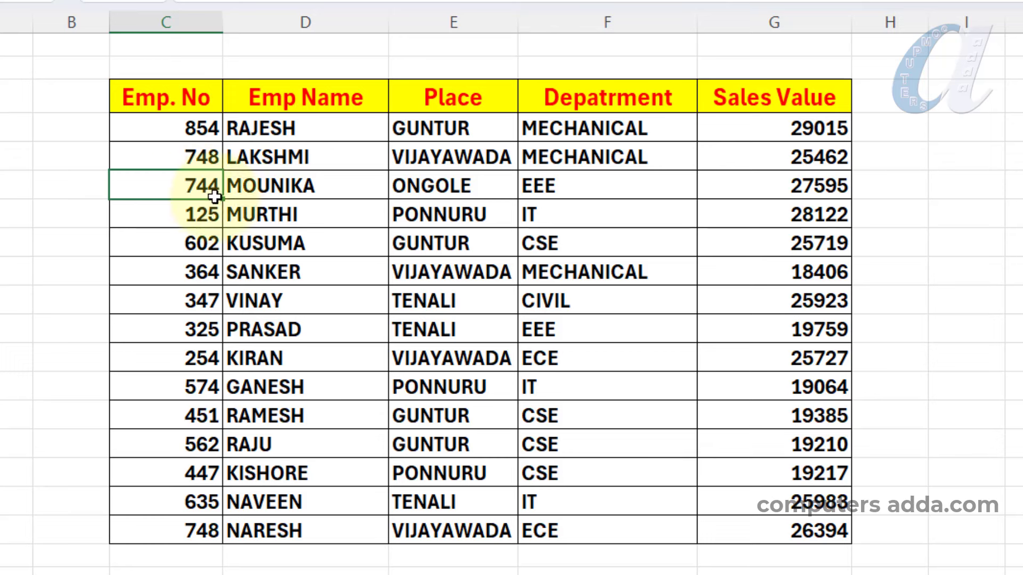
shift+click(787, 531)
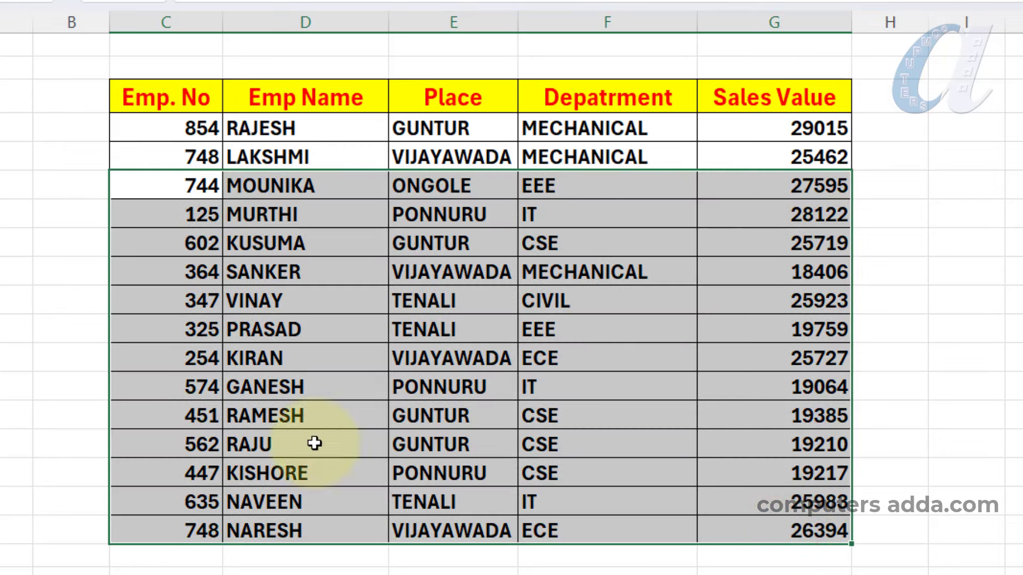
click(159, 92)
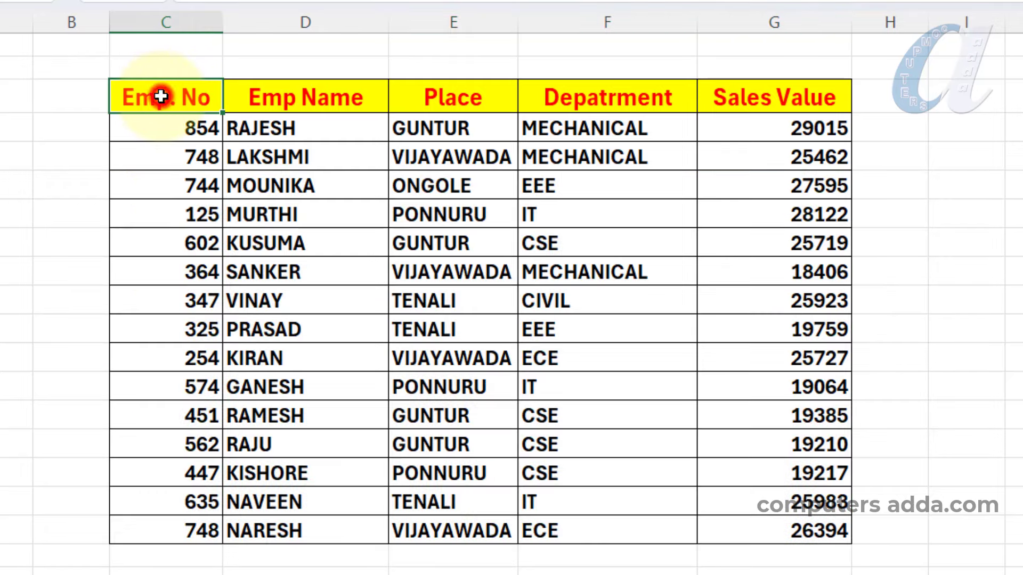